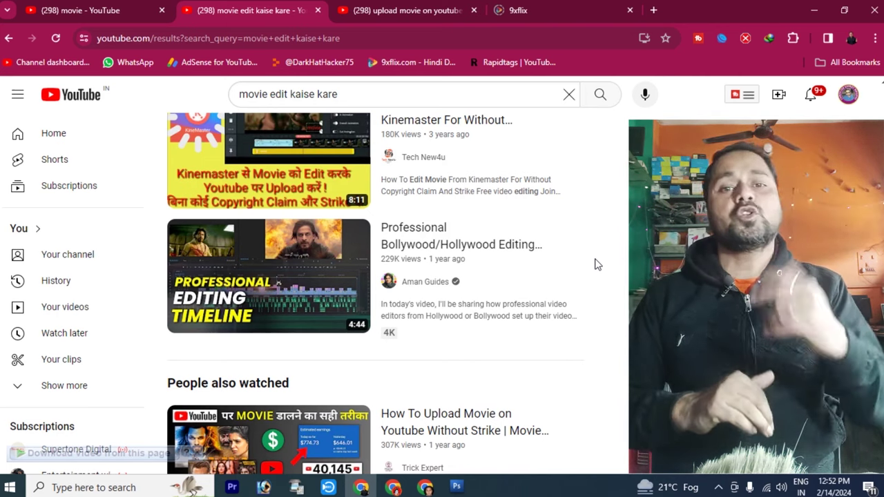
- Look through the YouTube search results for "upload movie on youtube"
{"action": "left_click", "coordinate": [399, 12]}
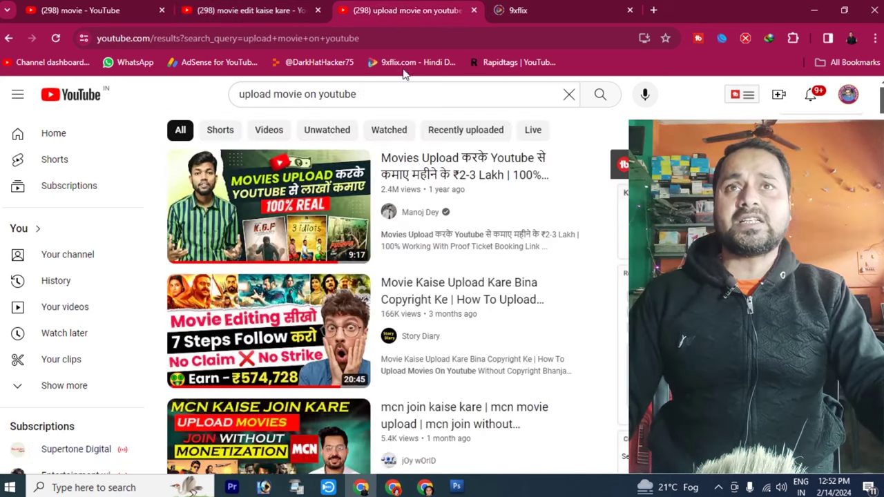
{"action": "scroll", "coordinate": [570, 311], "scroll_direction": "down", "scroll_amount": 3}
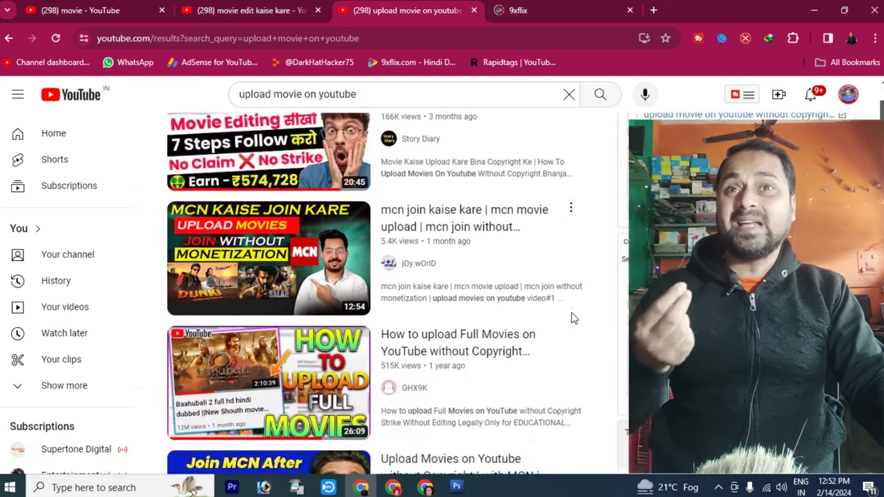
{"action": "scroll", "coordinate": [573, 319], "scroll_direction": "down", "scroll_amount": 7}
{"action": "scroll", "coordinate": [620, 429], "scroll_direction": "down", "scroll_amount": 3}
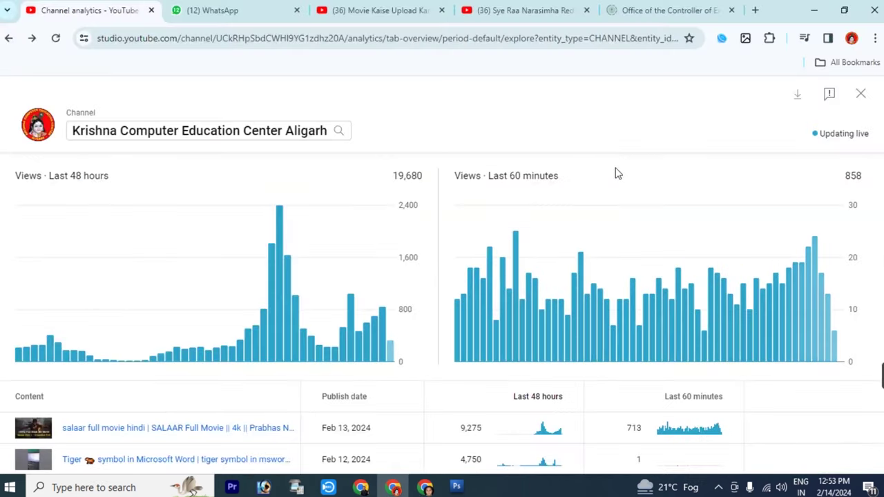
{"action": "mouse_move", "coordinate": [91, 432]}
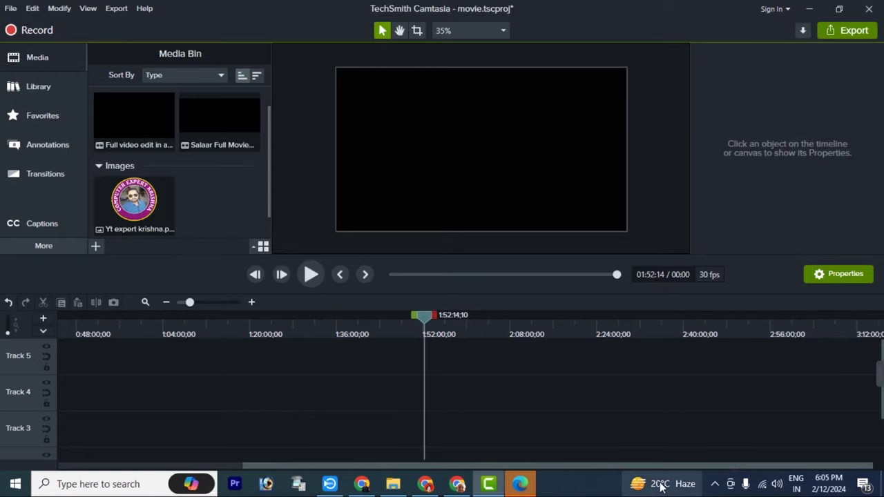
- Place the Salaar Full Movie video from the media bin on Track 3, starting at the beginning of the timeline
{"action": "left_click_drag", "start_coordinate": [631, 468], "coordinate": [381, 470]}
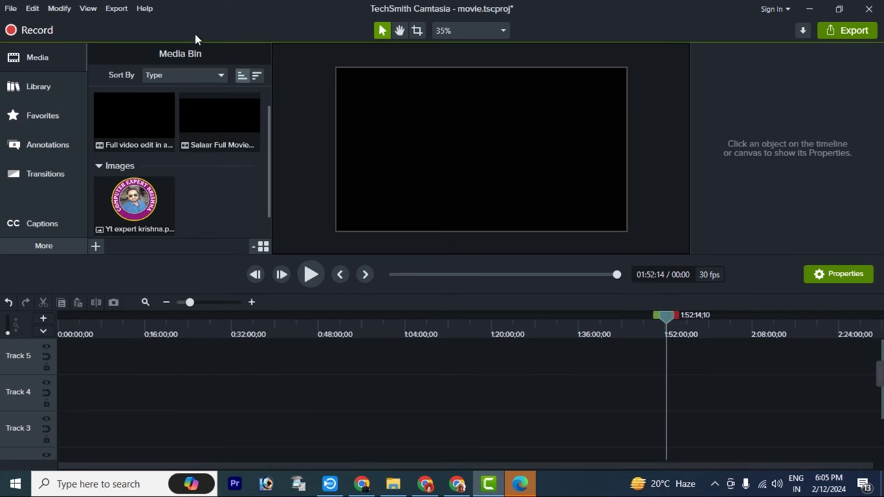
{"action": "left_click", "coordinate": [127, 125]}
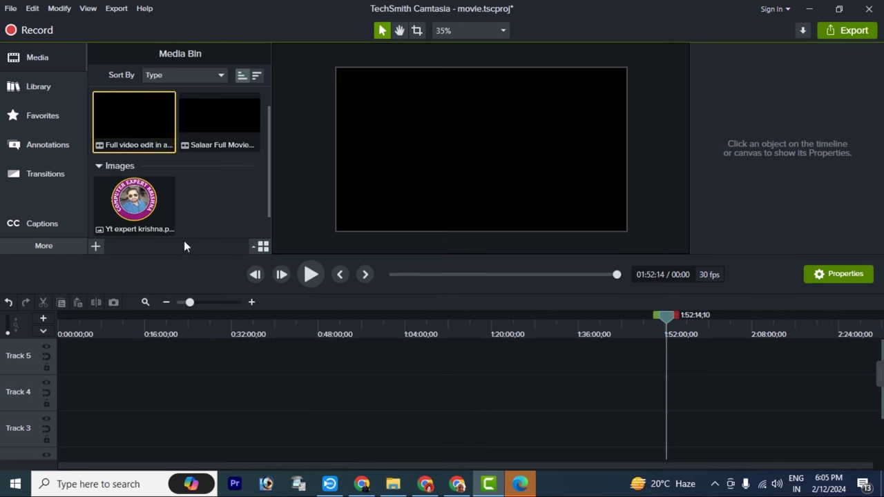
{"action": "left_click", "coordinate": [219, 131]}
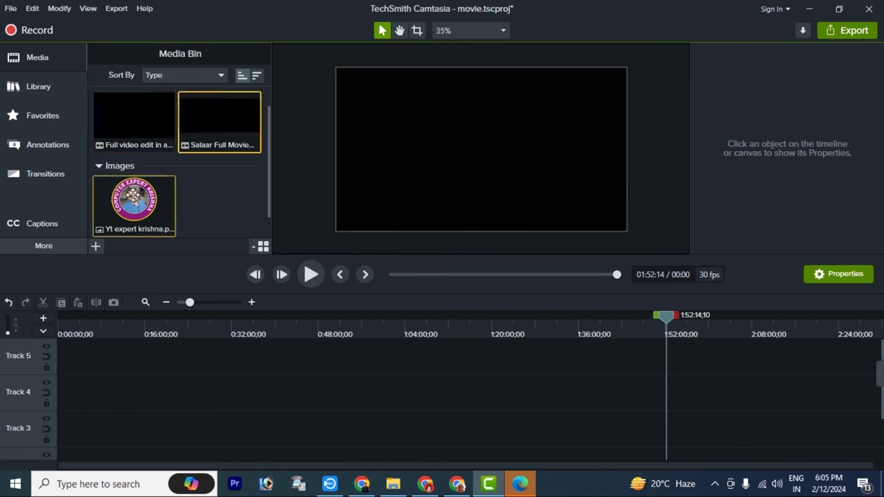
{"action": "left_click_drag", "start_coordinate": [212, 132], "coordinate": [56, 435]}
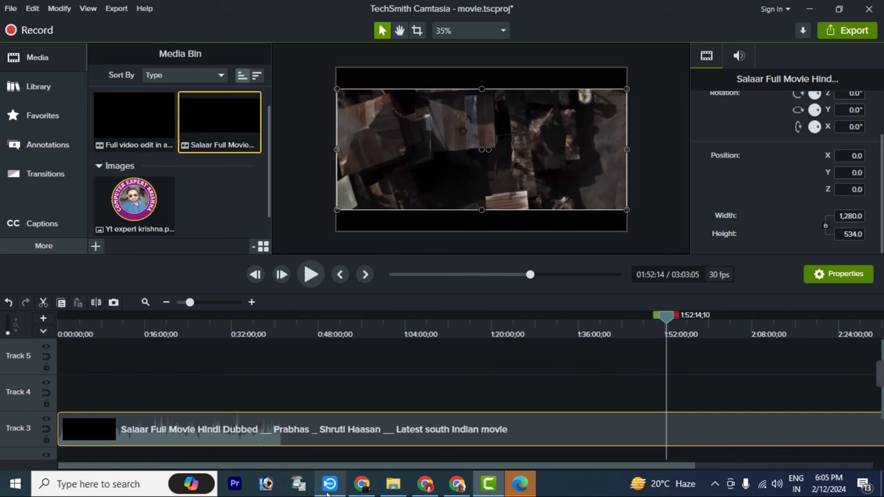
- Check the running recording in Capture Screen Recorder and return to the Camtasia project
{"action": "mouse_move", "coordinate": [354, 489]}
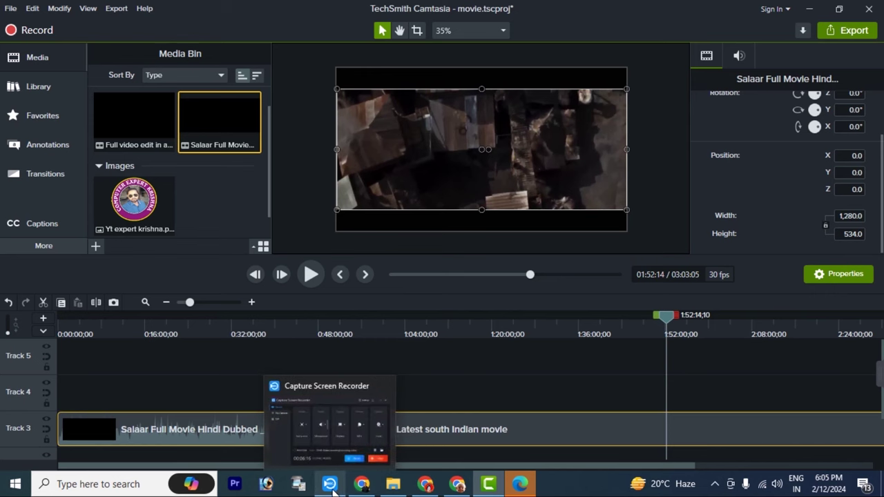
{"action": "left_click", "coordinate": [331, 485]}
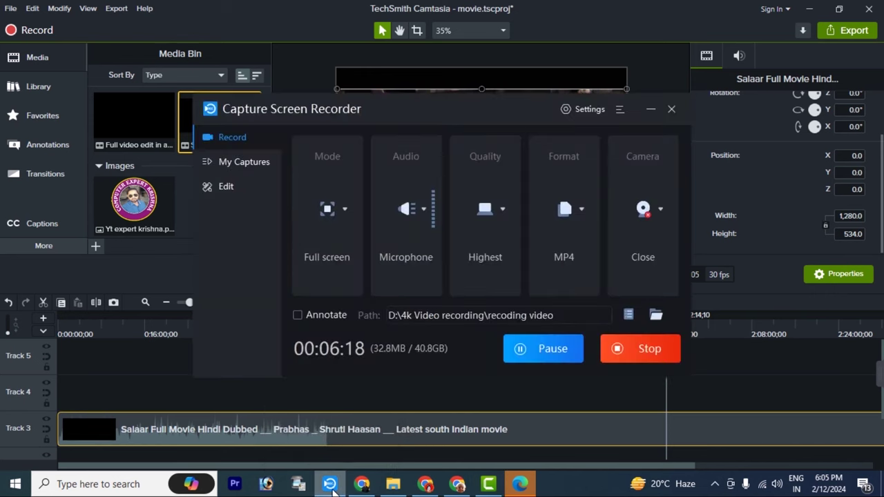
{"action": "left_click", "coordinate": [331, 486]}
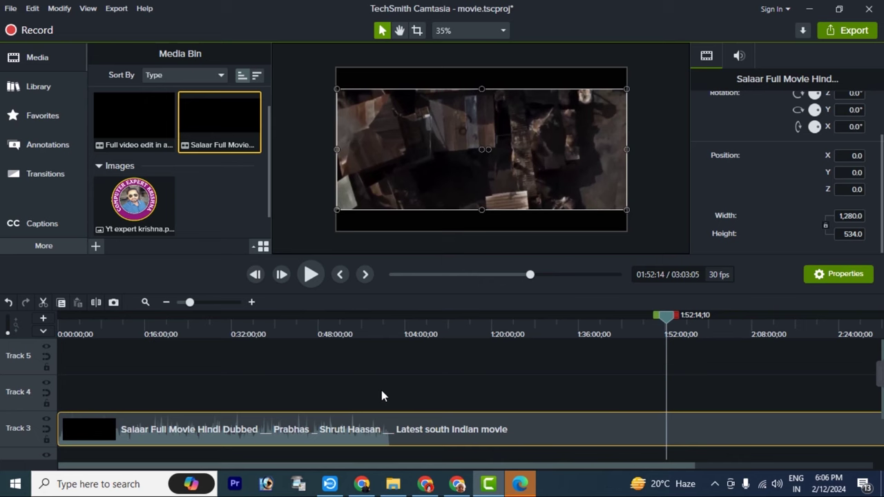
- Close the Edge window with the exported Salar 2024 Movie preview and deselect the clip in the Camtasia project
{"action": "left_click", "coordinate": [520, 485]}
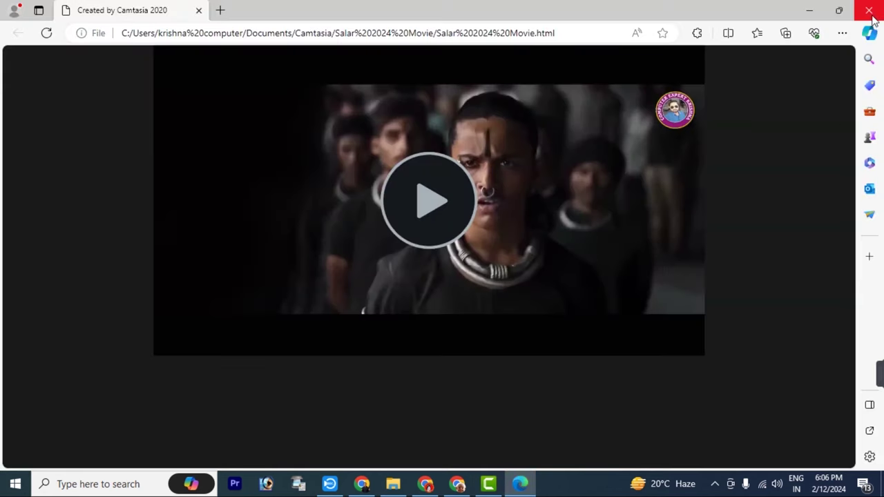
{"action": "left_click", "coordinate": [871, 15]}
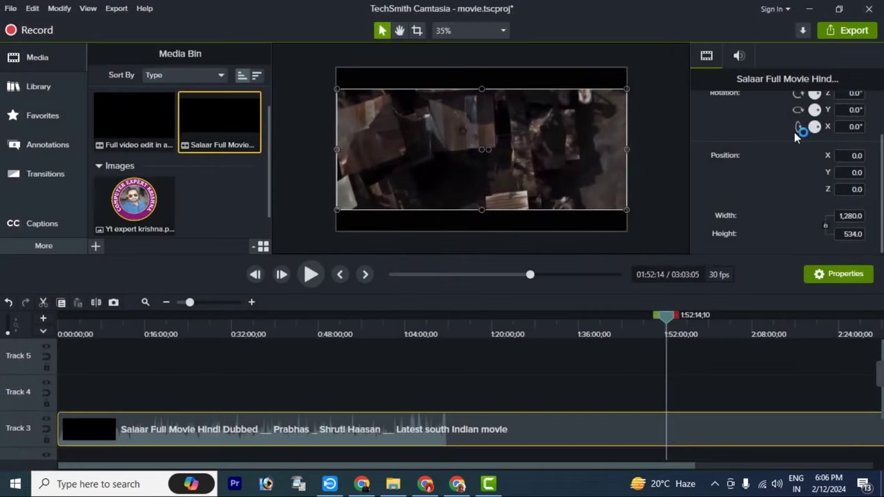
{"action": "left_click", "coordinate": [674, 209]}
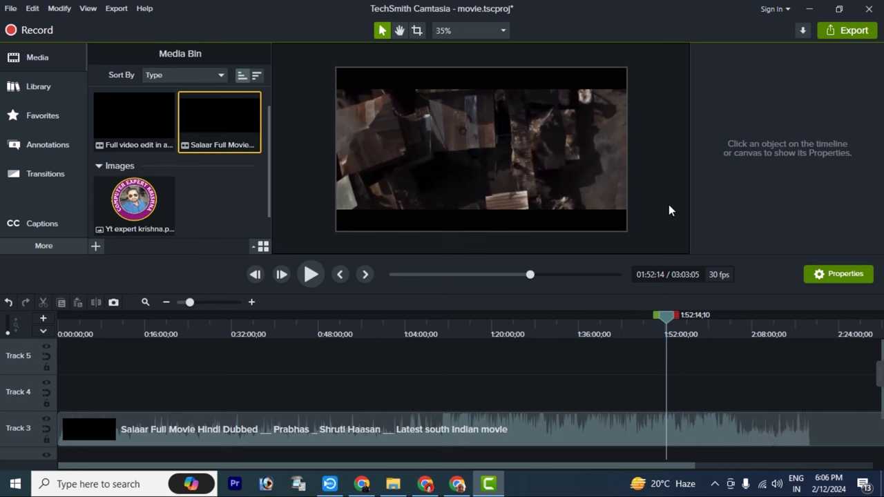
- Set the project's canvas color to black (#000000) and the frame rate to 30 fps, and apply the project settings
{"action": "left_click_drag", "start_coordinate": [658, 466], "coordinate": [804, 468]}
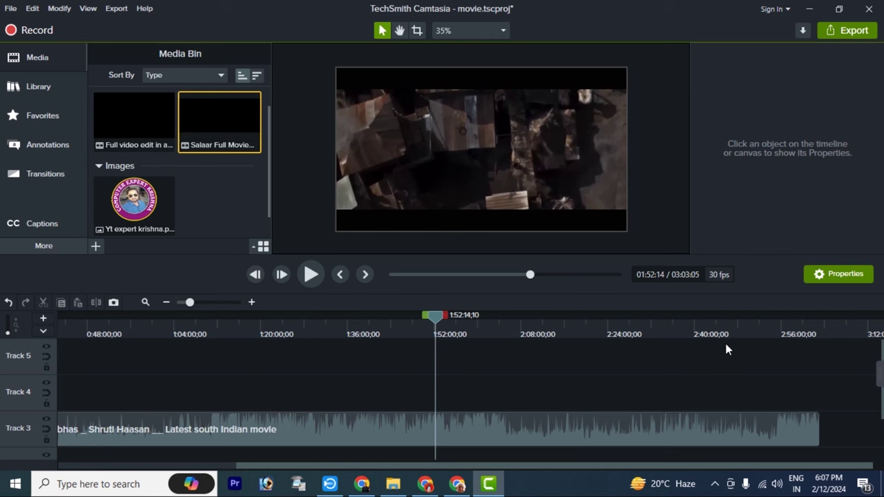
{"action": "left_click", "coordinate": [498, 31]}
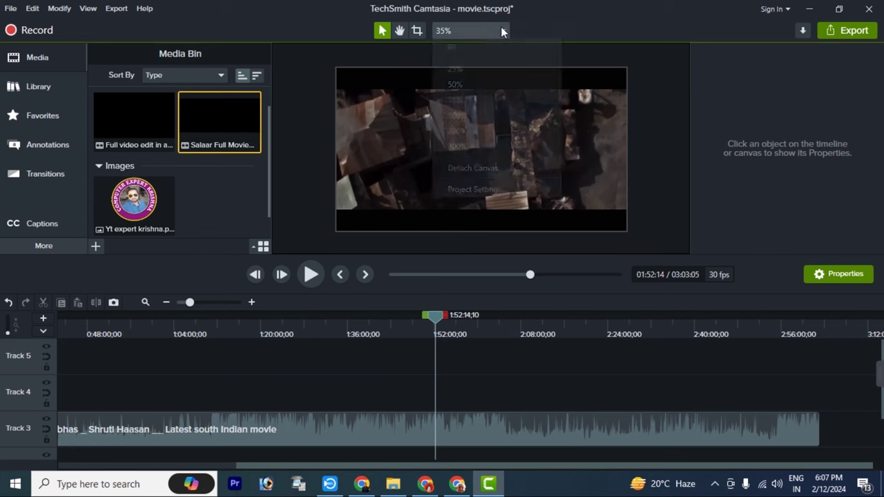
{"action": "left_click", "coordinate": [480, 189]}
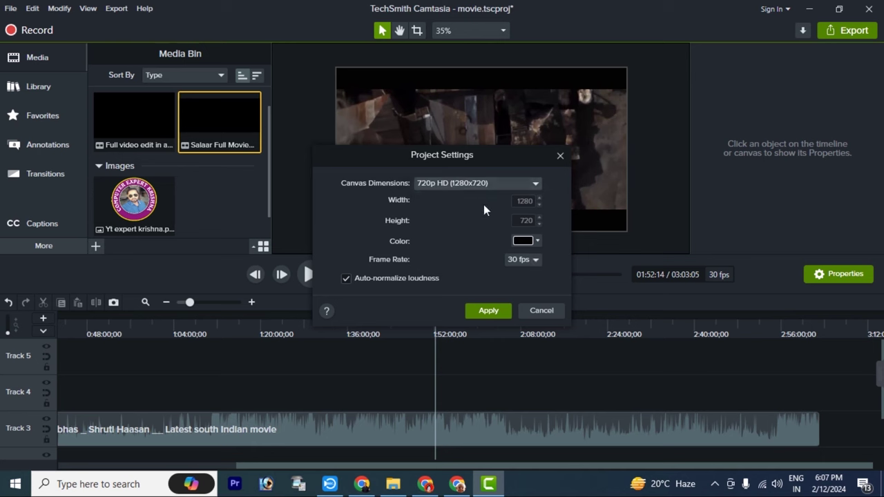
{"action": "left_click", "coordinate": [535, 240]}
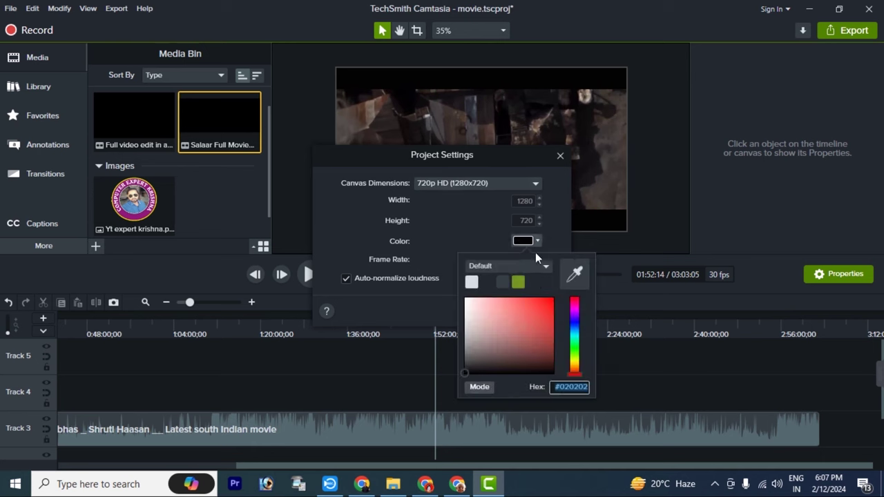
{"action": "left_click", "coordinate": [554, 302]}
{"action": "mouse_move", "coordinate": [552, 304]}
{"action": "left_mouse_down"}
{"action": "mouse_move", "coordinate": [553, 328]}
{"action": "mouse_move", "coordinate": [551, 292]}
{"action": "left_mouse_up"}
{"action": "left_click_drag", "start_coordinate": [476, 354], "coordinate": [468, 376]}
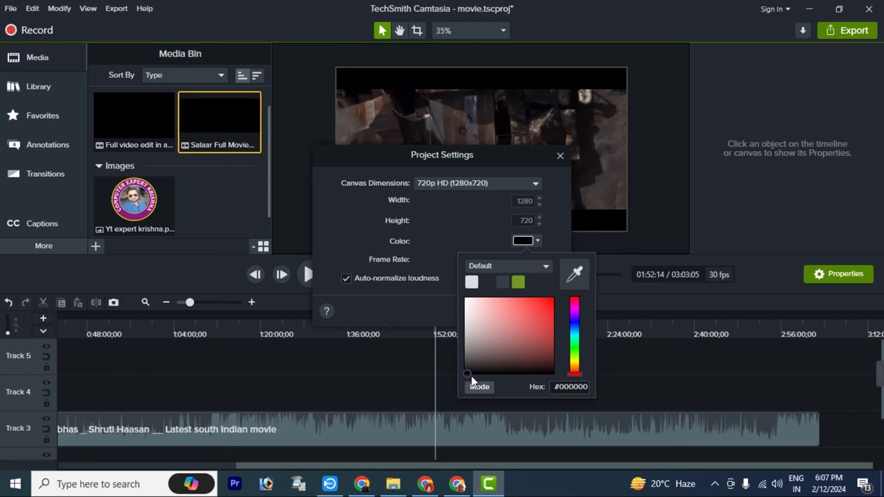
{"action": "left_click", "coordinate": [556, 235]}
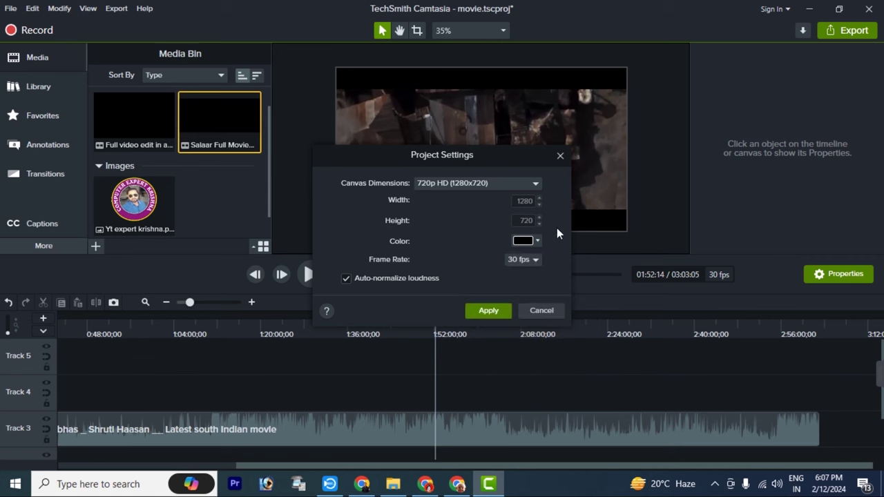
{"action": "left_click", "coordinate": [524, 261]}
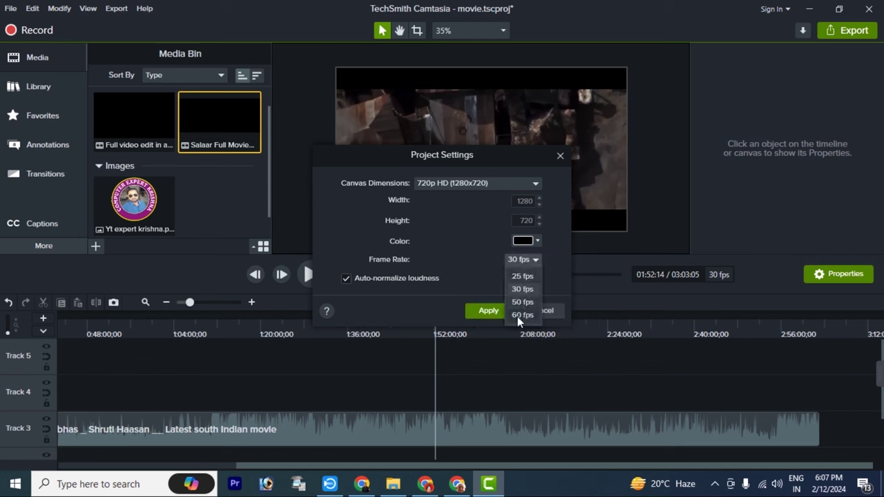
{"action": "left_click", "coordinate": [522, 289]}
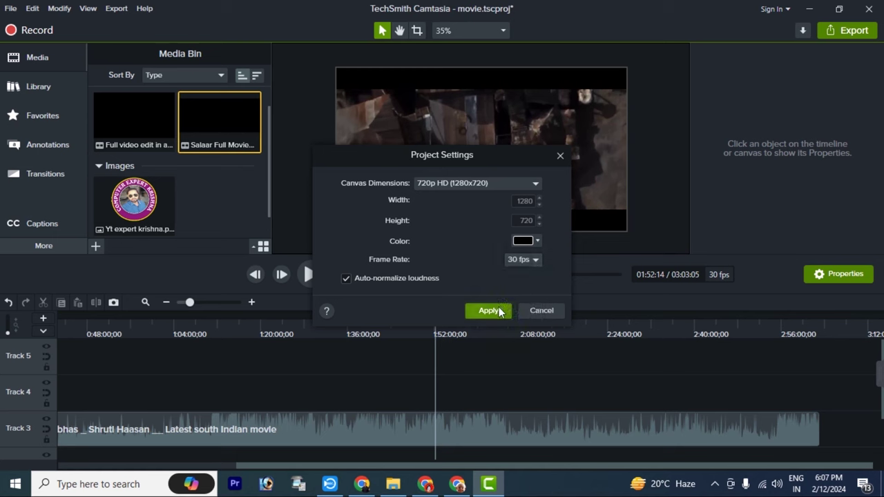
{"action": "left_click", "coordinate": [492, 311]}
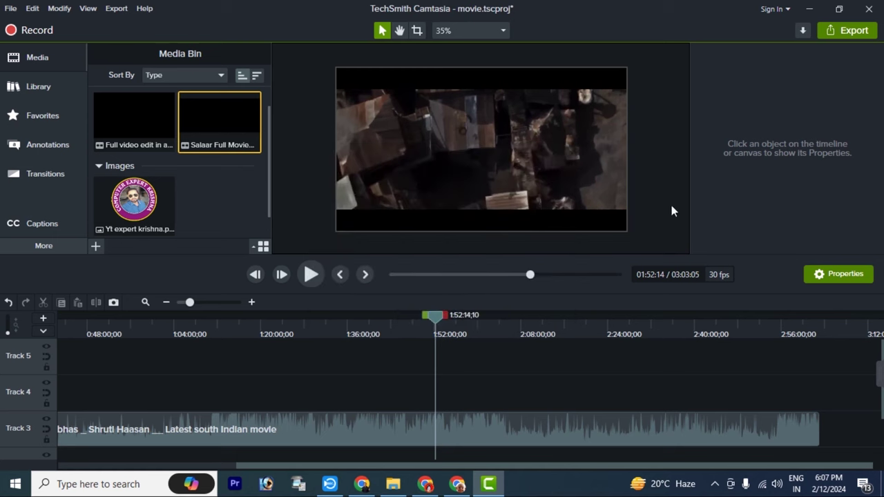
- Add the channel logo image to Track 4 spanning the movie clip's full length, and return the playhead to the timeline's start
{"action": "left_click_drag", "start_coordinate": [134, 204], "coordinate": [819, 391]}
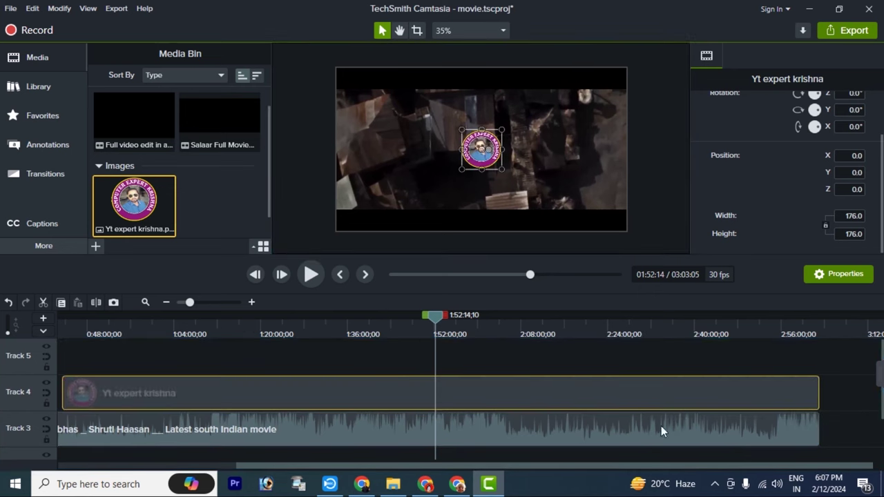
{"action": "left_click_drag", "start_coordinate": [397, 473], "coordinate": [222, 473]}
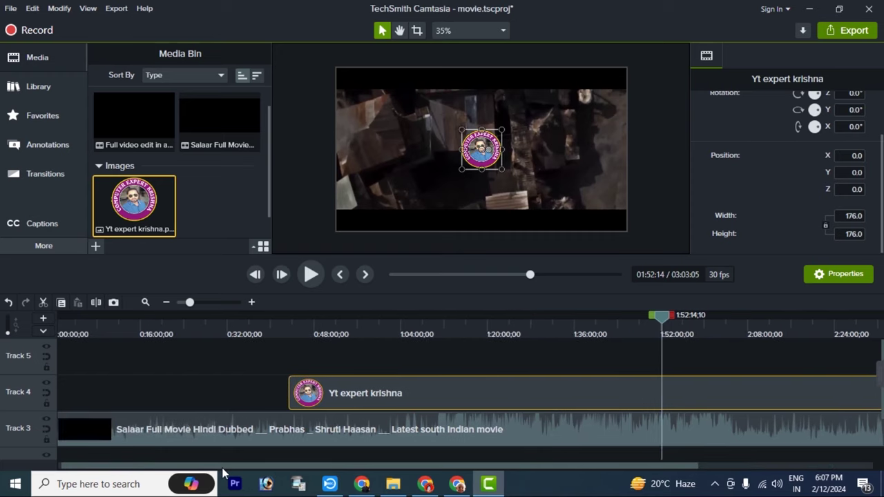
{"action": "left_click_drag", "start_coordinate": [289, 387], "coordinate": [2, 375]}
{"action": "left_click", "coordinate": [55, 336]}
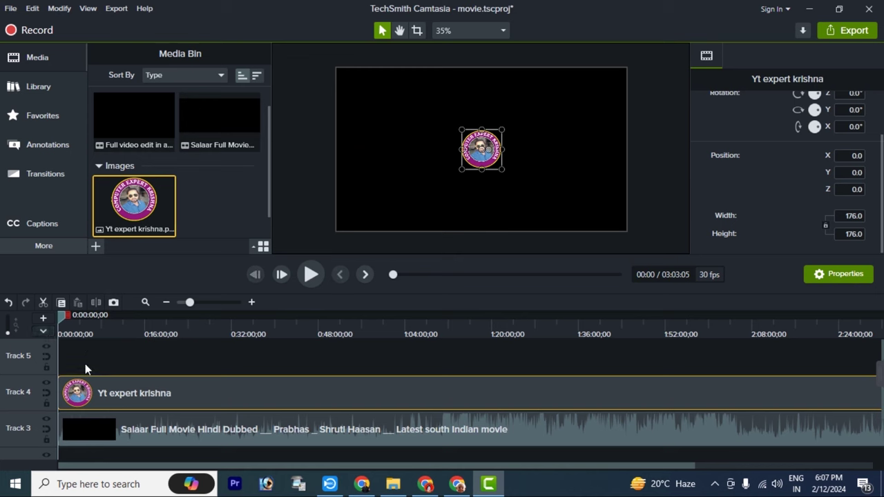
{"action": "left_click", "coordinate": [82, 334]}
{"action": "left_click_drag", "start_coordinate": [78, 322], "coordinate": [49, 322]}
- Move the logo to the upper-right corner of the movie picture and shrink it to about 105 by 105
{"action": "left_click", "coordinate": [128, 428]}
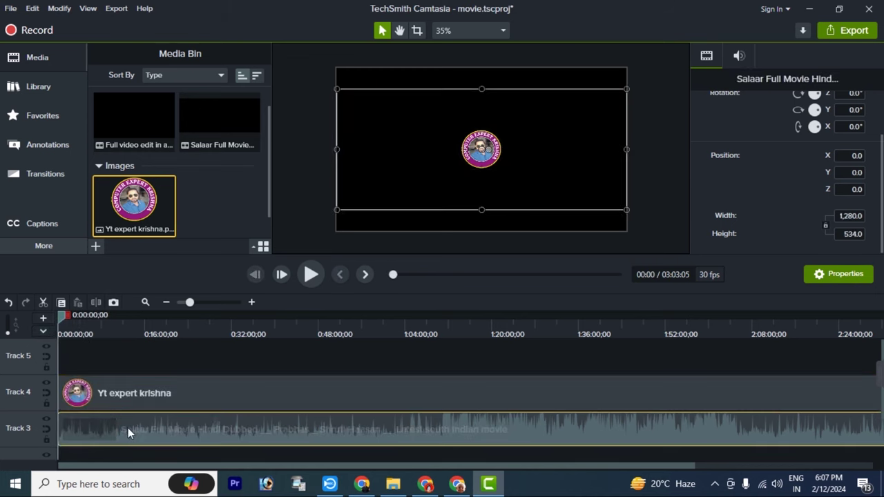
{"action": "left_click", "coordinate": [483, 158]}
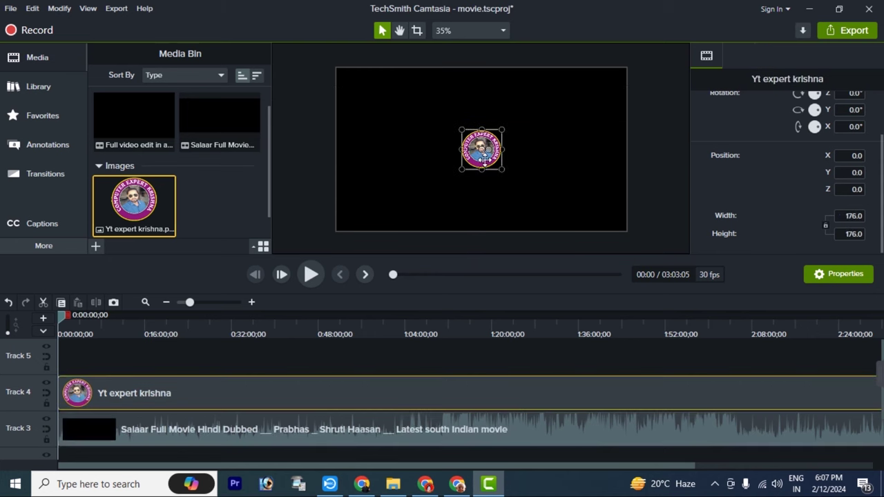
{"action": "left_click_drag", "start_coordinate": [485, 159], "coordinate": [603, 109]}
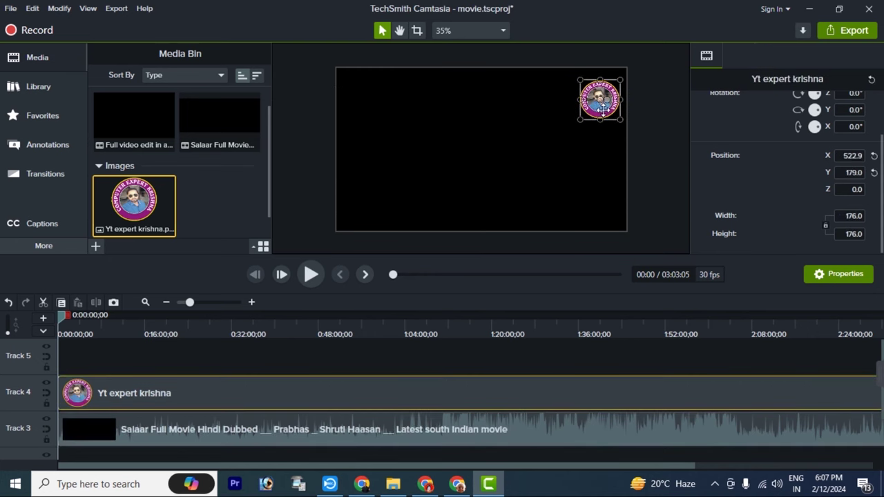
{"action": "left_click", "coordinate": [297, 333]}
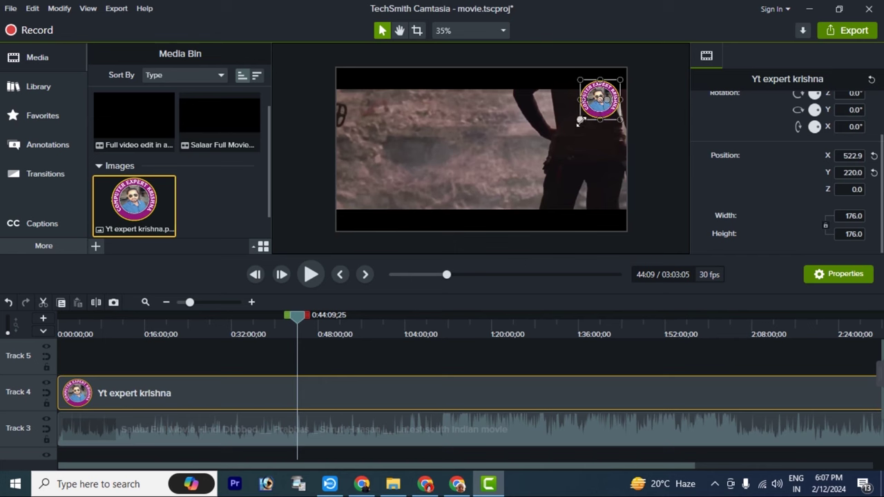
{"action": "left_click_drag", "start_coordinate": [579, 121], "coordinate": [608, 102]}
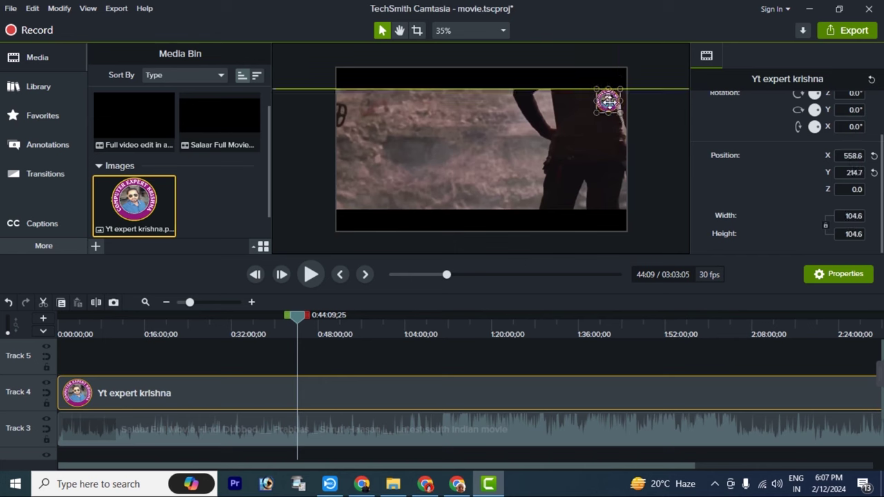
- Try scaling the movie clip to a height of 600, and undo the resize
{"action": "left_click", "coordinate": [544, 174]}
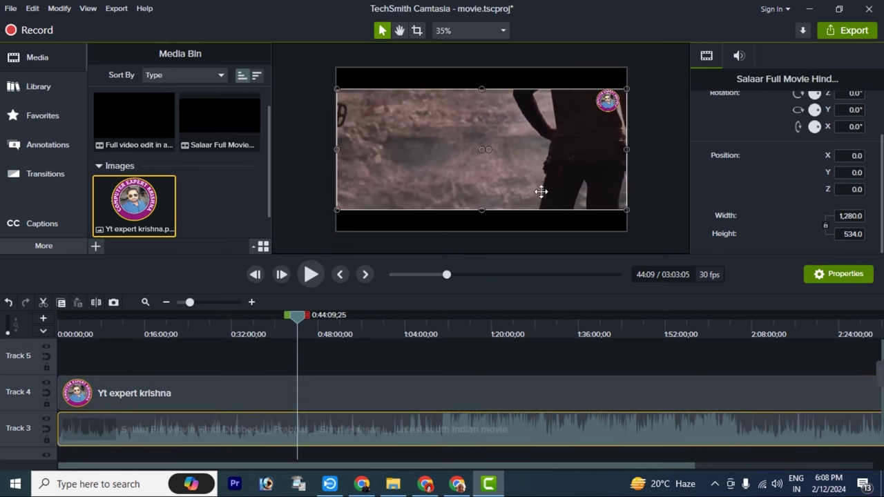
{"action": "left_click", "coordinate": [844, 235]}
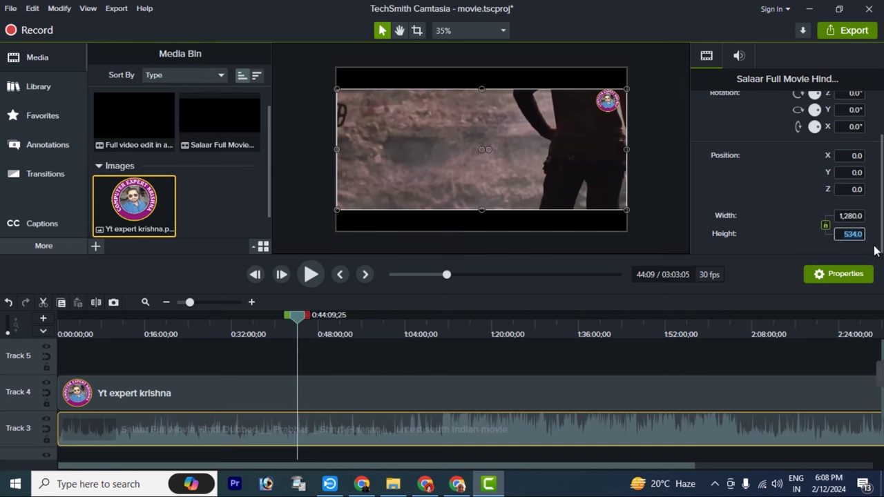
{"action": "type", "text": "600"}
{"action": "key", "text": "Return"}
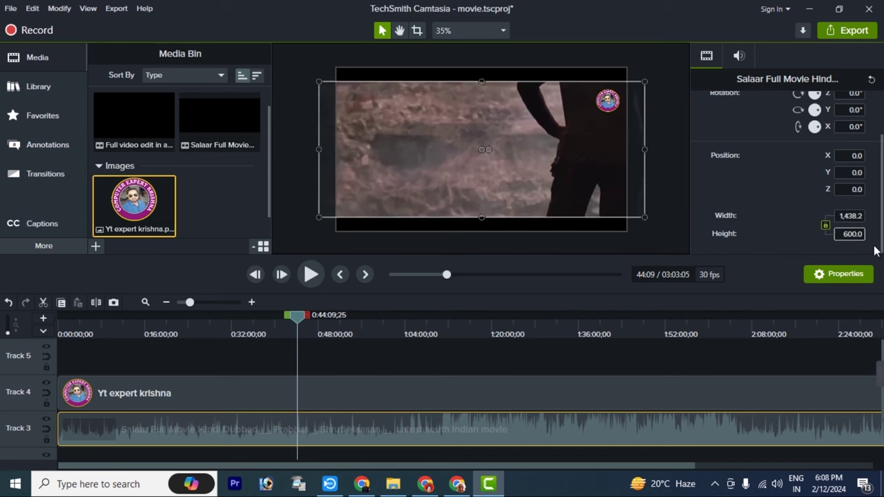
{"action": "key", "text": "ctrl+z"}
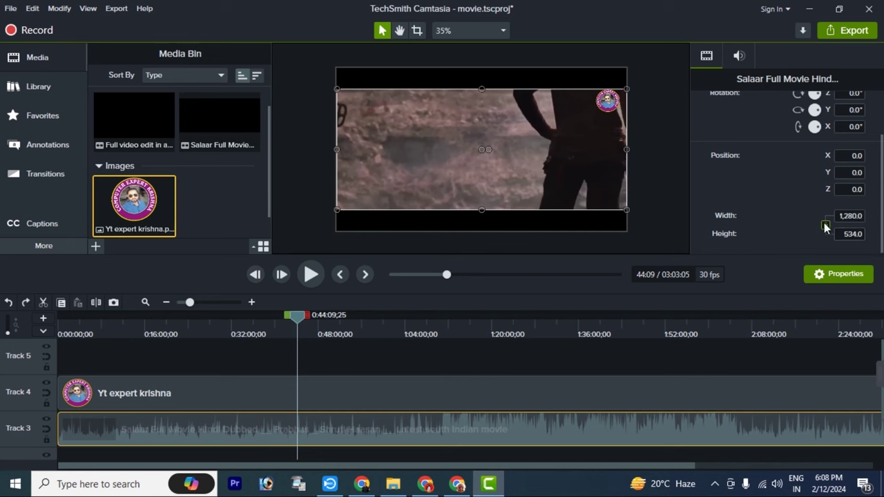
- Try stretching the movie clip's height to 600 and 700 with the width kept at 1280, and play a moment of the result
{"action": "left_click", "coordinate": [841, 235]}
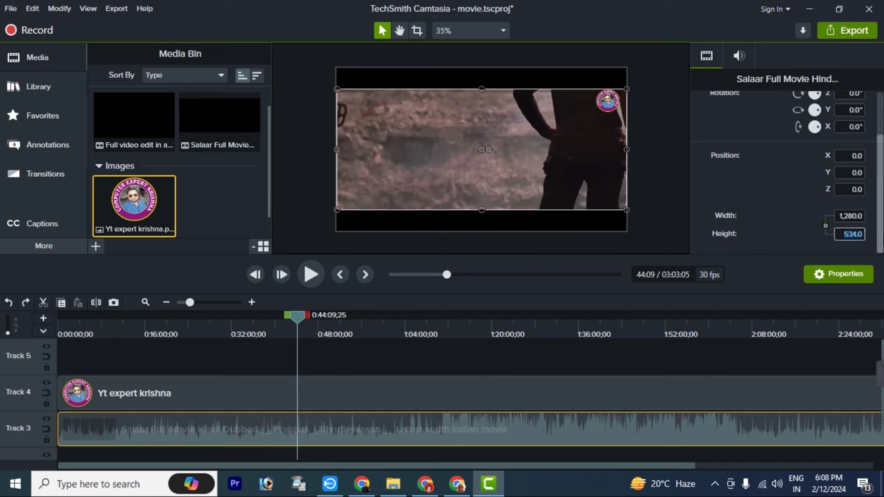
{"action": "type", "text": "600"}
{"action": "key", "text": "Return"}
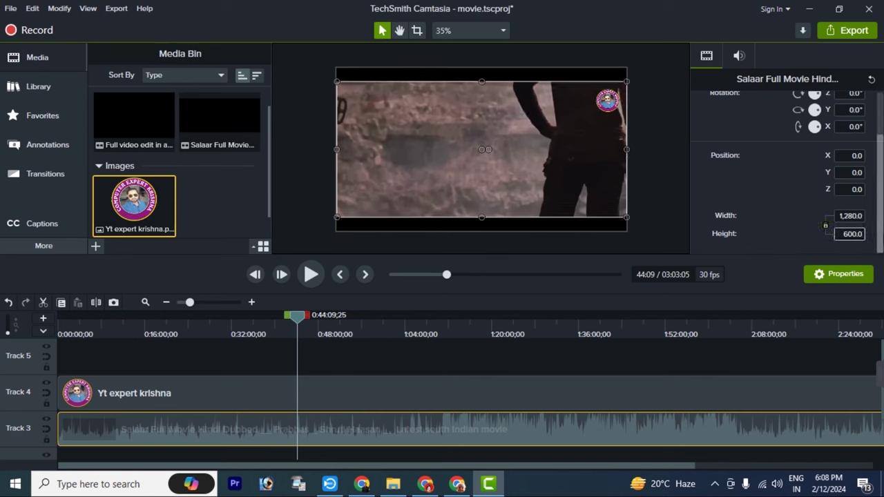
{"action": "left_click", "coordinate": [844, 234]}
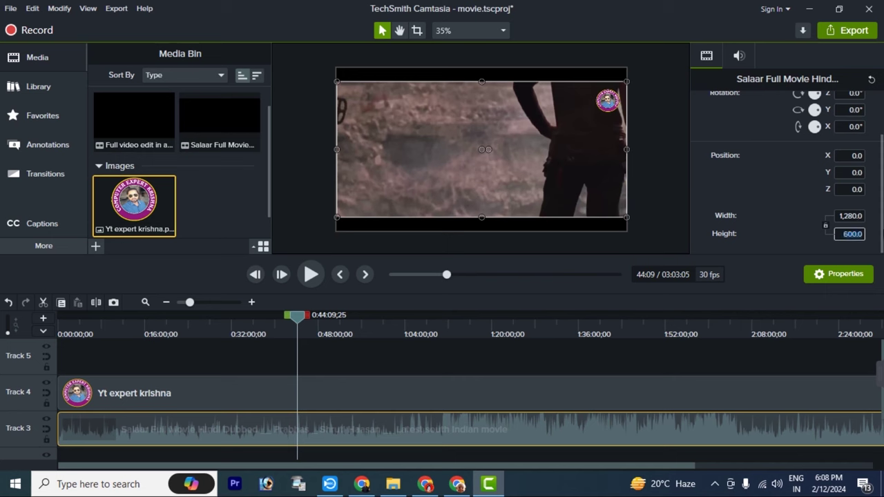
{"action": "type", "text": "700"}
{"action": "key", "text": "Return"}
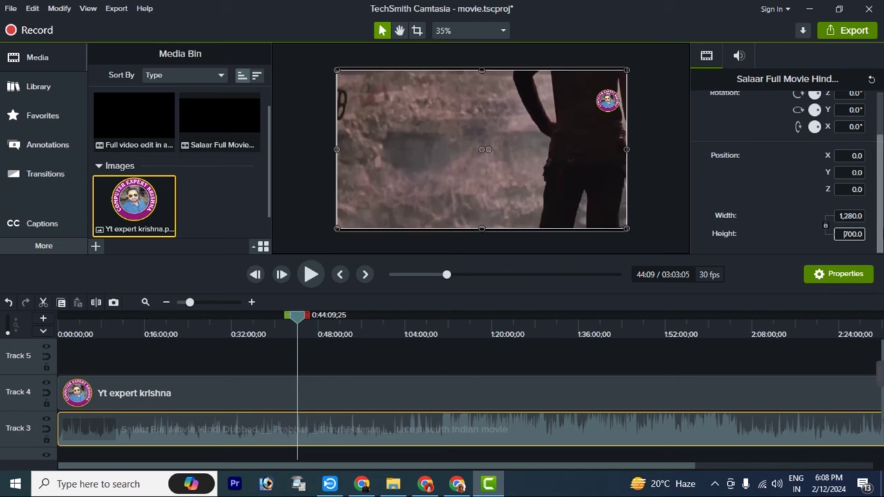
{"action": "left_click", "coordinate": [661, 179]}
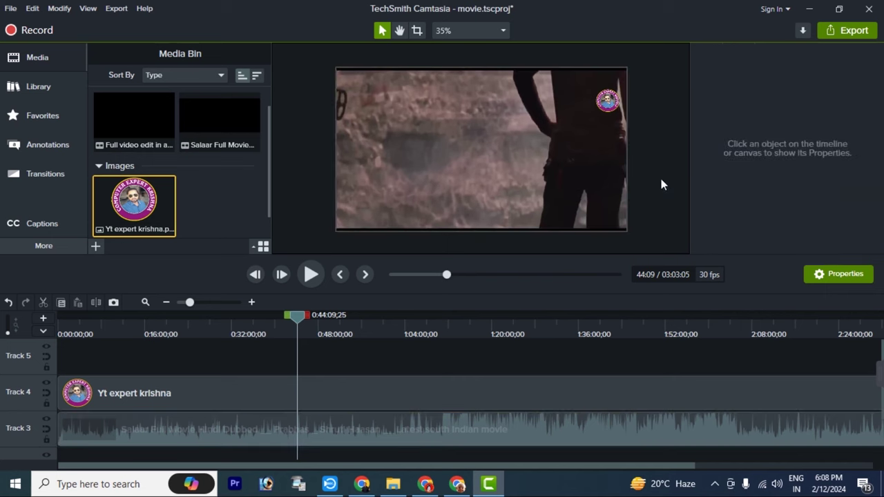
{"action": "left_click", "coordinate": [312, 274]}
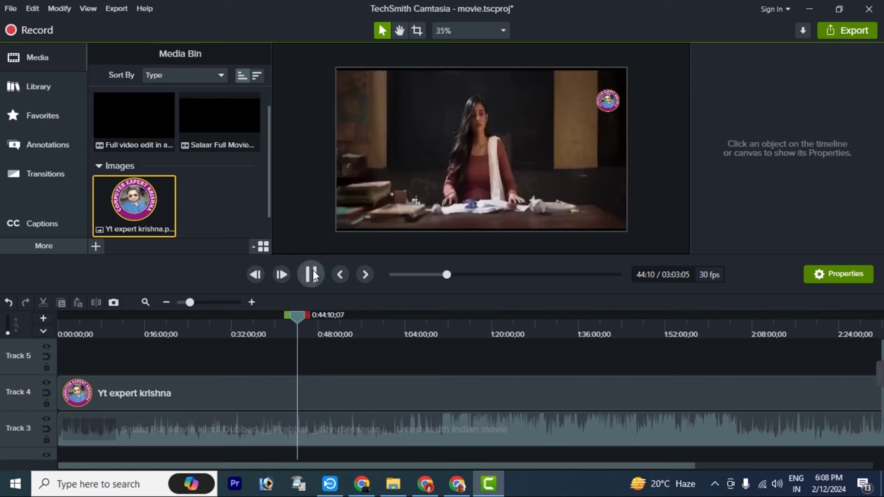
{"action": "left_click", "coordinate": [312, 274]}
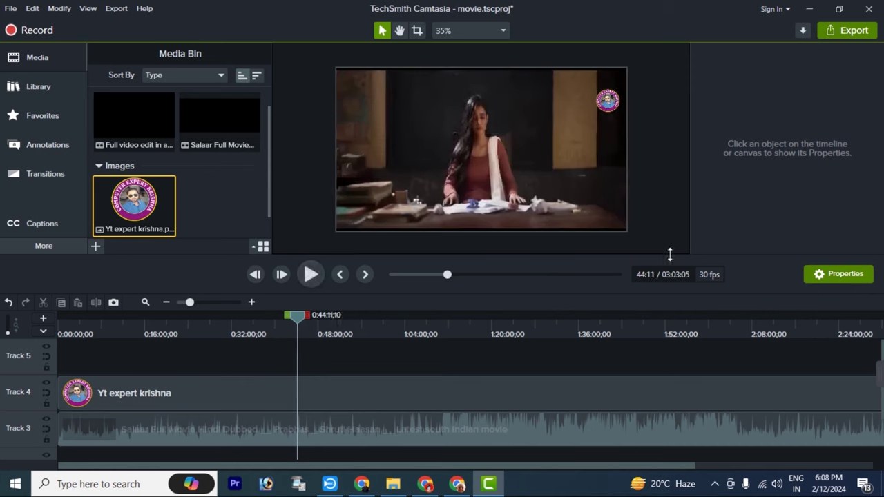
- Silence the movie clip by lowering its audio gain to 0%, and play a moment of it to check
{"action": "left_click", "coordinate": [533, 178]}
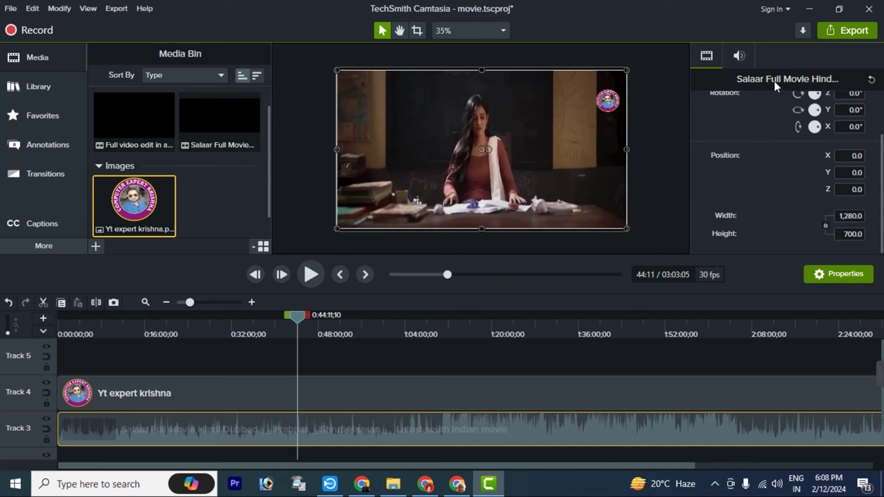
{"action": "scroll", "coordinate": [766, 165], "scroll_direction": "up", "scroll_amount": 2}
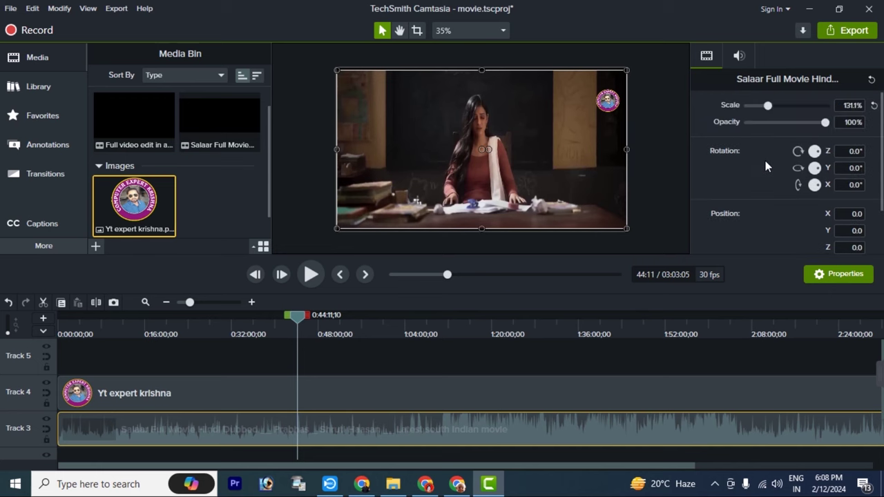
{"action": "left_click", "coordinate": [739, 56]}
{"action": "left_click_drag", "start_coordinate": [797, 107], "coordinate": [737, 117]}
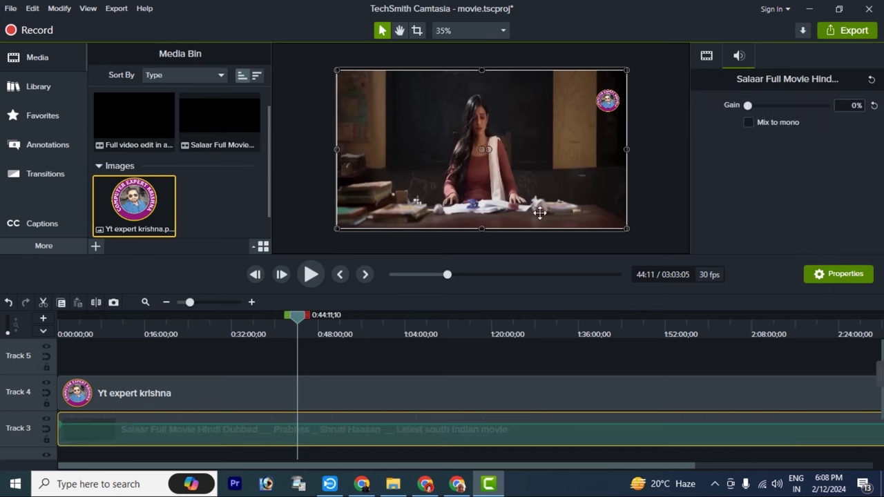
{"action": "left_click", "coordinate": [311, 275]}
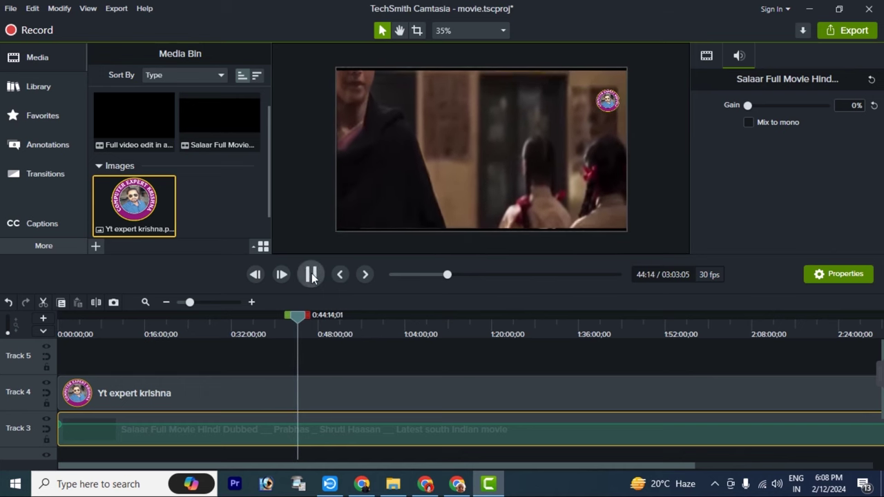
{"action": "left_click", "coordinate": [311, 275]}
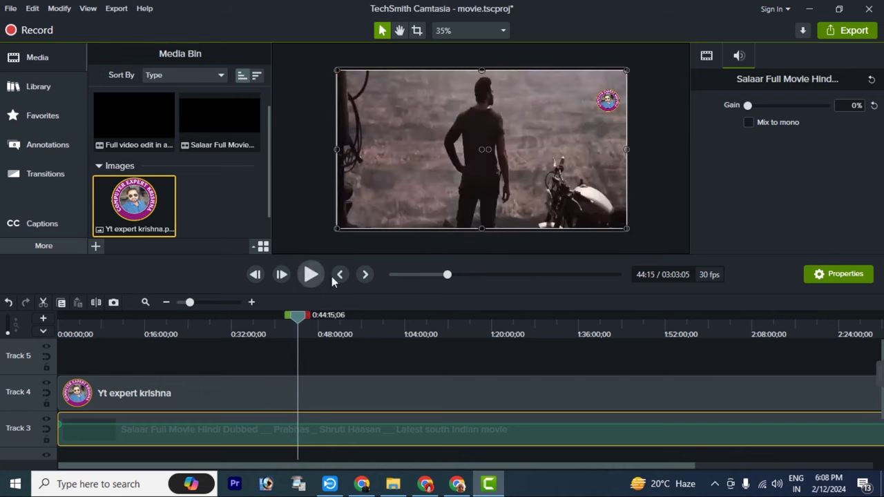
- Move the logo further up into the upper-right corner of the enlarged movie picture
{"action": "left_click", "coordinate": [612, 95]}
{"action": "left_click_drag", "start_coordinate": [612, 95], "coordinate": [614, 82]}
{"action": "left_click", "coordinate": [645, 190]}
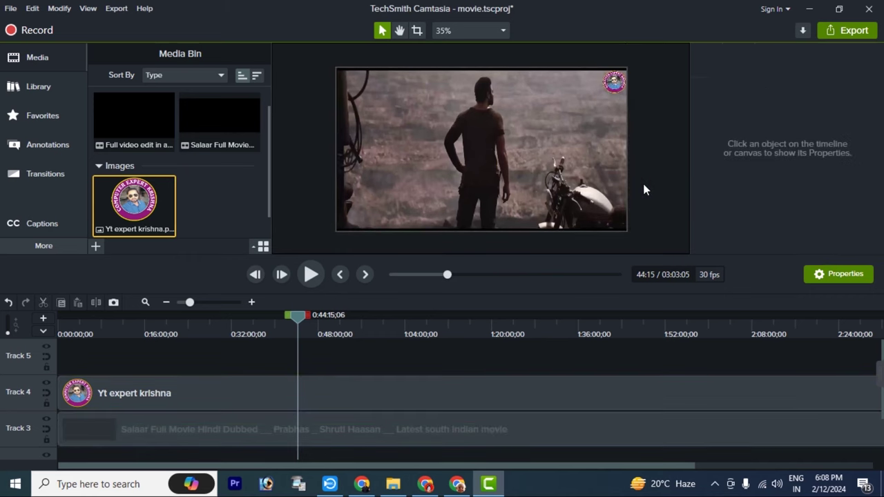
- Set the movie clip's height to 710, keeping the width at 1280
{"action": "left_click", "coordinate": [619, 96]}
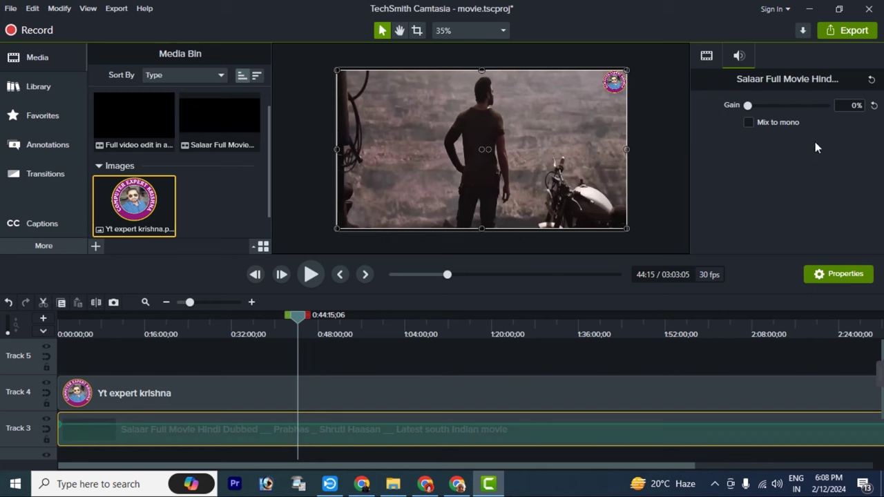
{"action": "left_click", "coordinate": [714, 60]}
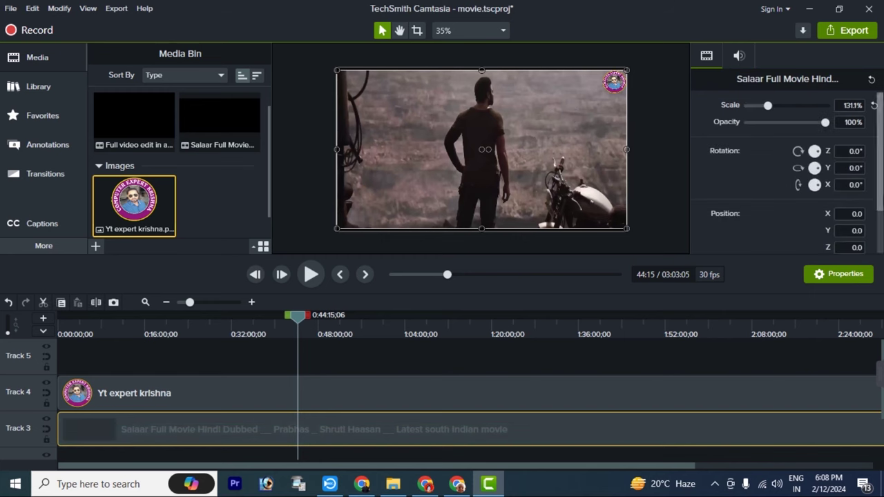
{"action": "scroll", "coordinate": [833, 228], "scroll_direction": "down", "scroll_amount": 2}
{"action": "left_click", "coordinate": [844, 234]}
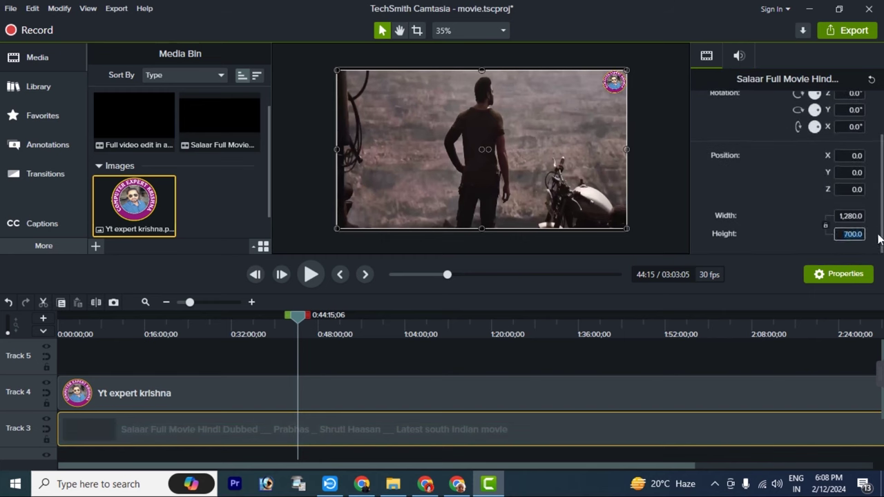
{"action": "type", "text": "710"}
{"action": "key", "text": "Return"}
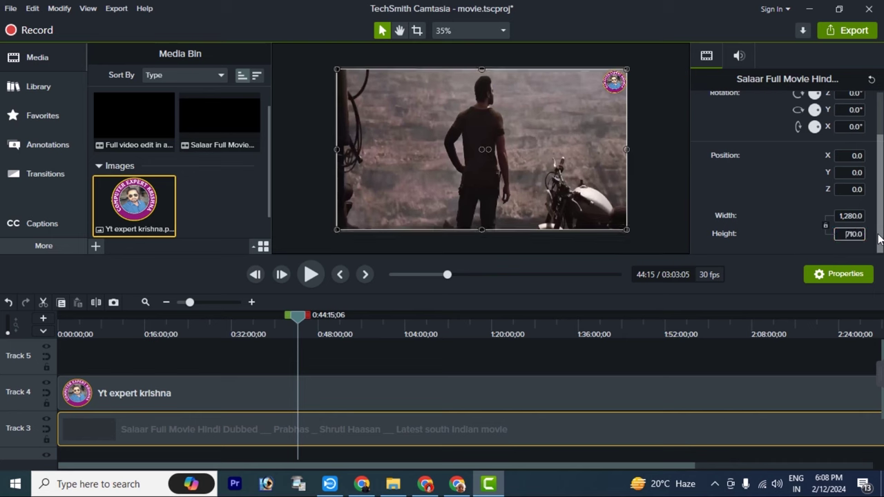
{"action": "left_click", "coordinate": [647, 194]}
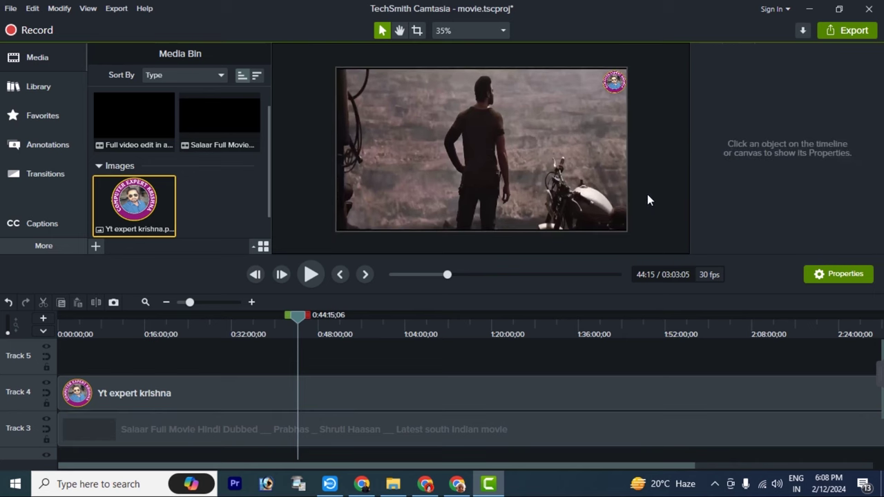
- Shrink the logo to about 70 by 70 and fit it tightly into the picture's upper-right corner
{"action": "mouse_move", "coordinate": [617, 88]}
{"action": "left_mouse_down"}
{"action": "mouse_move", "coordinate": [588, 103]}
{"action": "mouse_move", "coordinate": [620, 78]}
{"action": "left_mouse_up"}
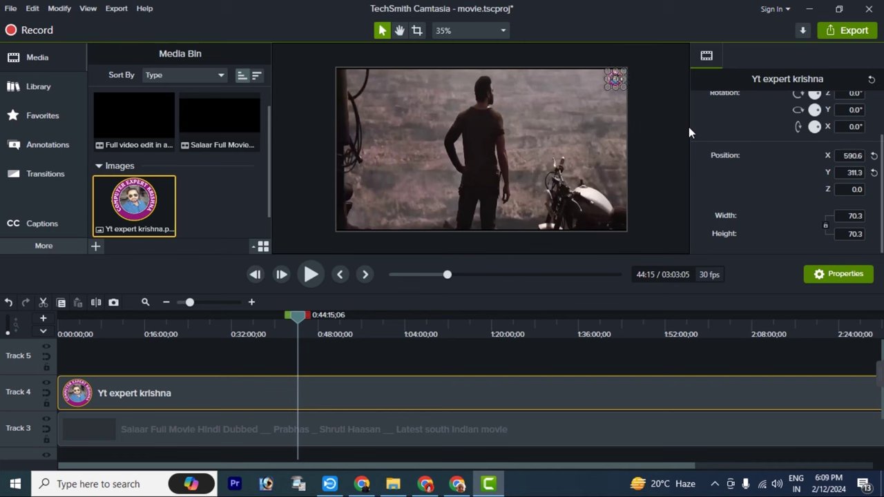
{"action": "left_click", "coordinate": [673, 127]}
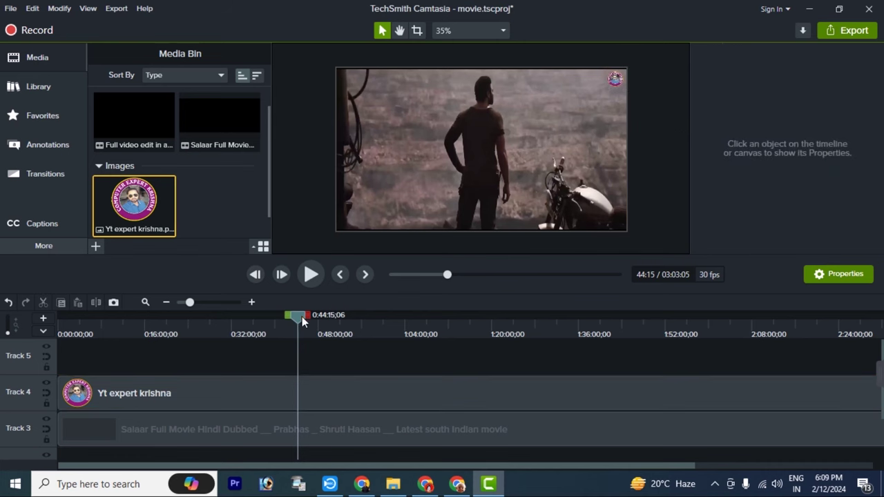
- Split the movie clip on Track 3 at 0:00:42;29 and delete the opening credits part before the cut
{"action": "left_click_drag", "start_coordinate": [302, 317], "coordinate": [59, 315]}
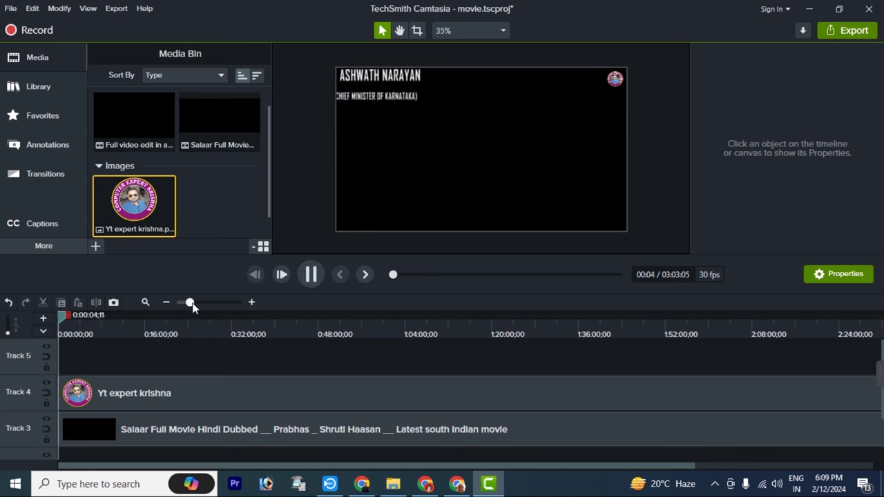
{"action": "left_click_drag", "start_coordinate": [189, 302], "coordinate": [209, 302]}
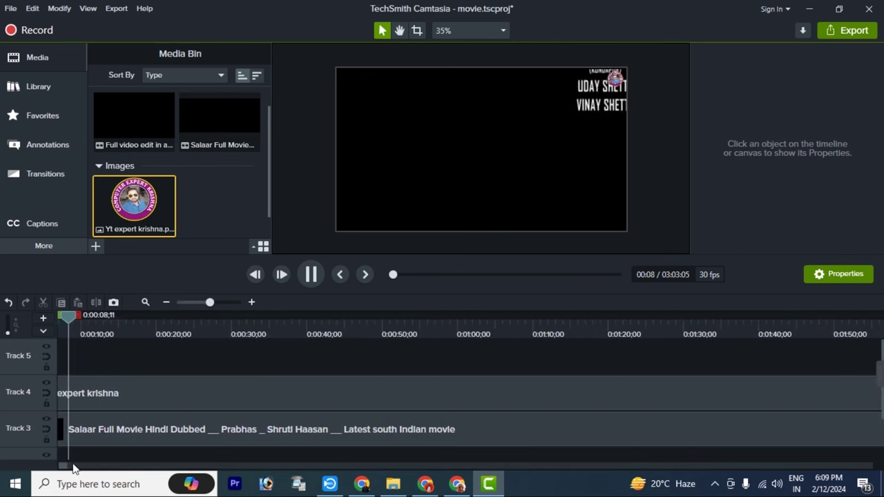
{"action": "left_click", "coordinate": [143, 335]}
{"action": "left_click_drag", "start_coordinate": [143, 335], "coordinate": [329, 340]}
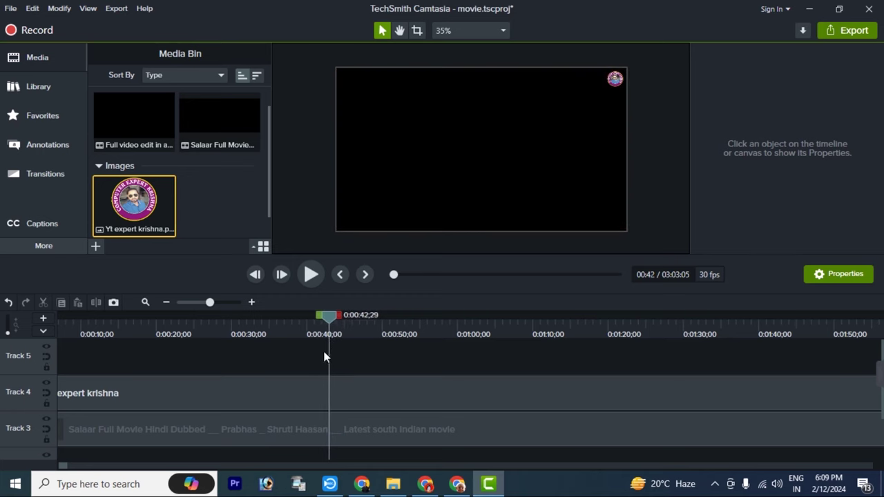
{"action": "left_click", "coordinate": [332, 427]}
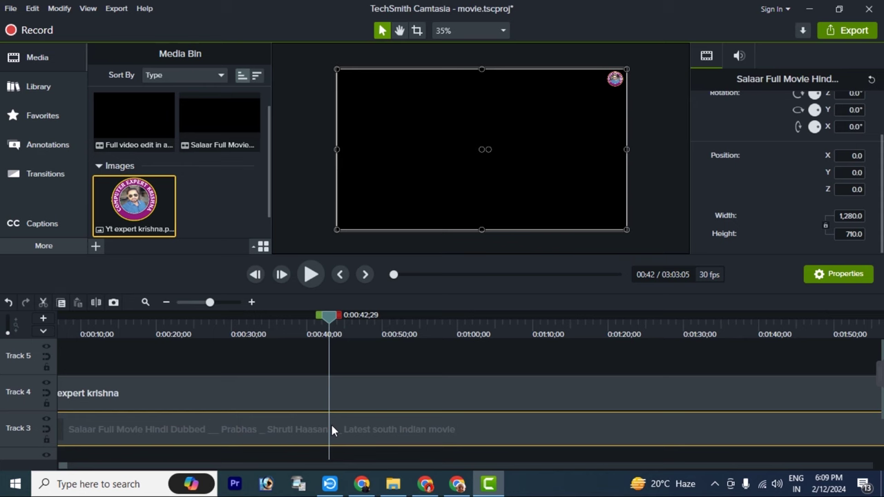
{"action": "left_click", "coordinate": [99, 302]}
{"action": "left_click", "coordinate": [281, 431]}
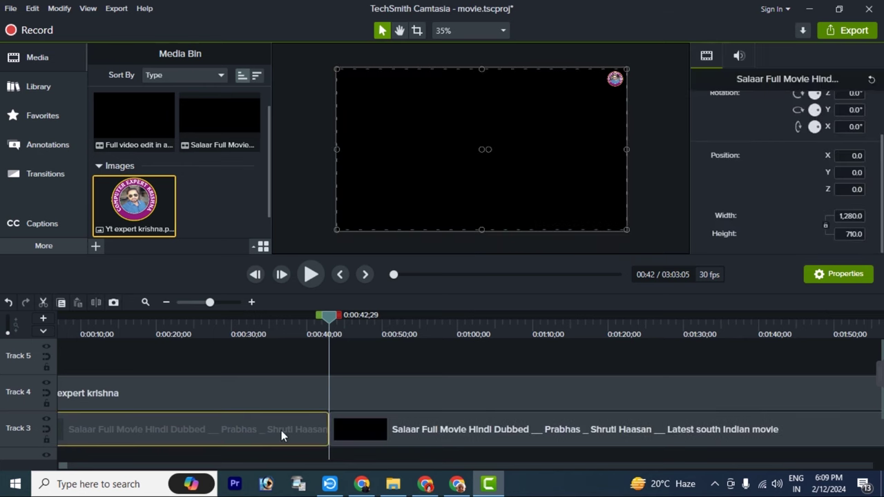
{"action": "key", "text": "Delete"}
- Move the remaining movie clip on Track 3 back to the very start of the timeline
{"action": "left_click_drag", "start_coordinate": [436, 438], "coordinate": [447, 440]}
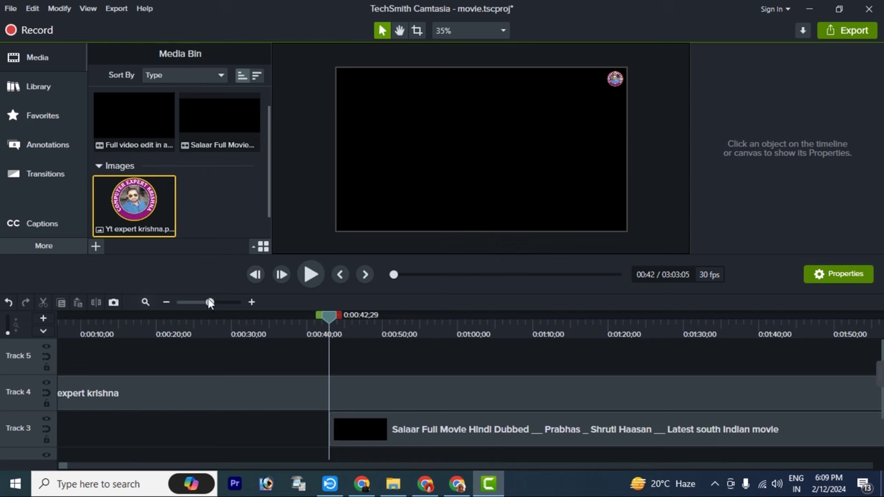
{"action": "left_click_drag", "start_coordinate": [209, 303], "coordinate": [186, 304]}
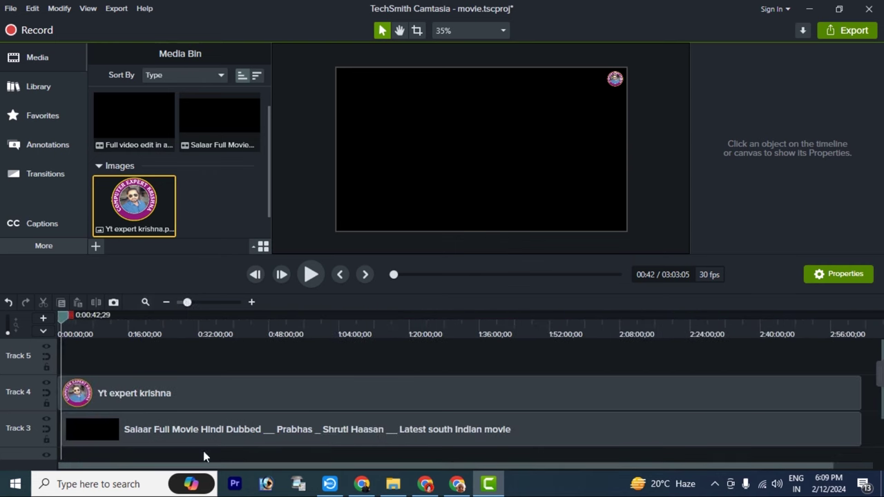
{"action": "left_click_drag", "start_coordinate": [200, 443], "coordinate": [176, 434]}
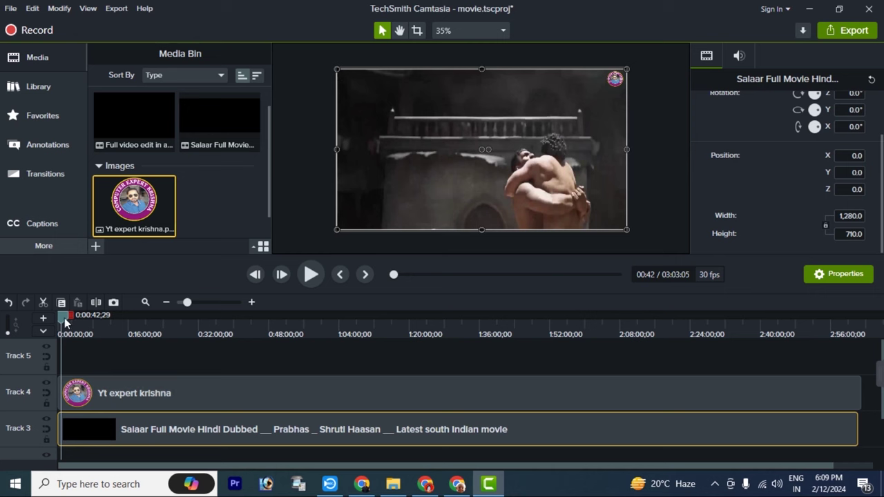
- Split the movie clip at 2:51:28;08, where the end credits run, and delete the part after the cut
{"action": "left_click_drag", "start_coordinate": [64, 318], "coordinate": [539, 376]}
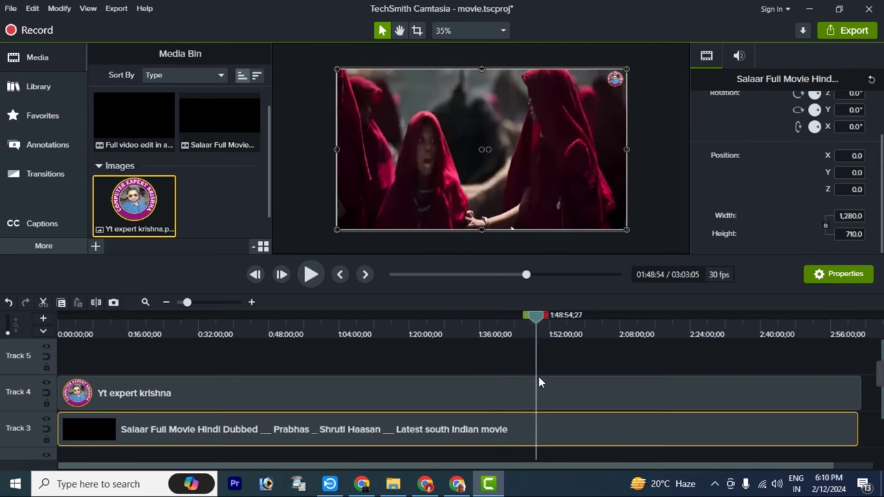
{"action": "left_click", "coordinate": [311, 275]}
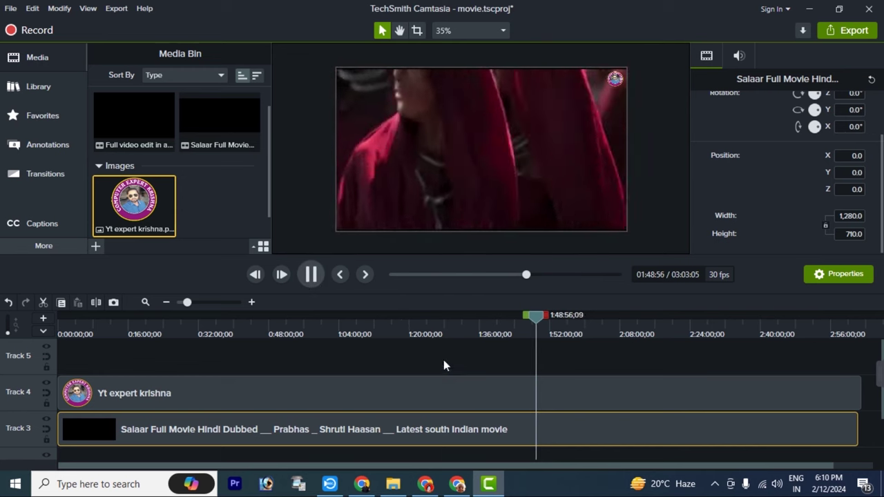
{"action": "left_click_drag", "start_coordinate": [536, 316], "coordinate": [813, 344]}
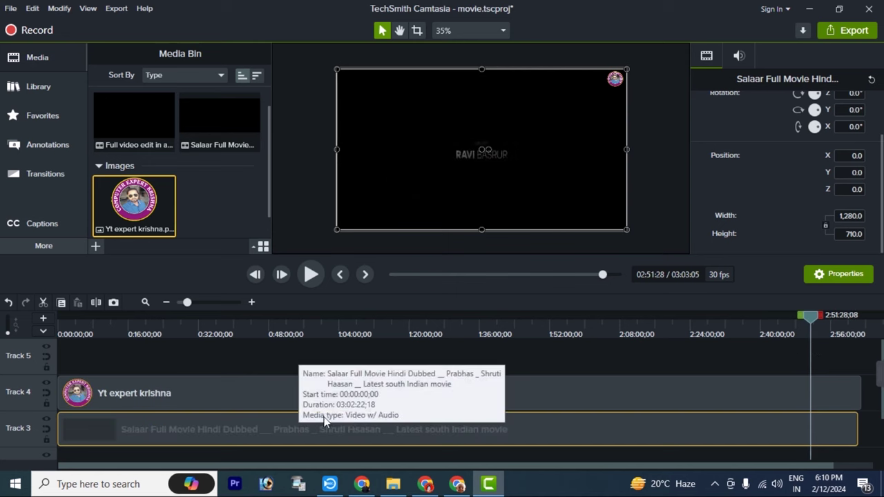
{"action": "left_click", "coordinate": [97, 302]}
{"action": "left_click", "coordinate": [822, 427]}
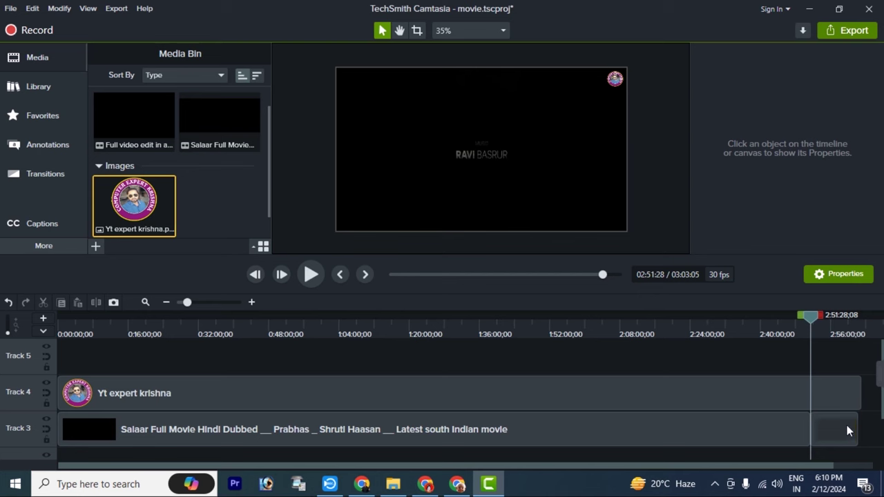
{"action": "key", "text": "Delete"}
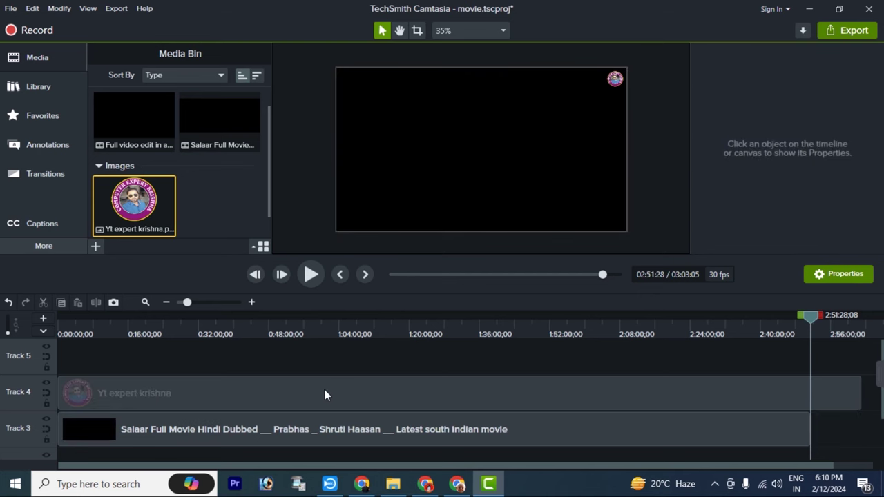
- Set the height of the movie clip on Track 3 to 500, leaving black bars above and below the picture
{"action": "left_click_drag", "start_coordinate": [328, 332], "coordinate": [624, 342]}
{"action": "left_click", "coordinate": [499, 185]}
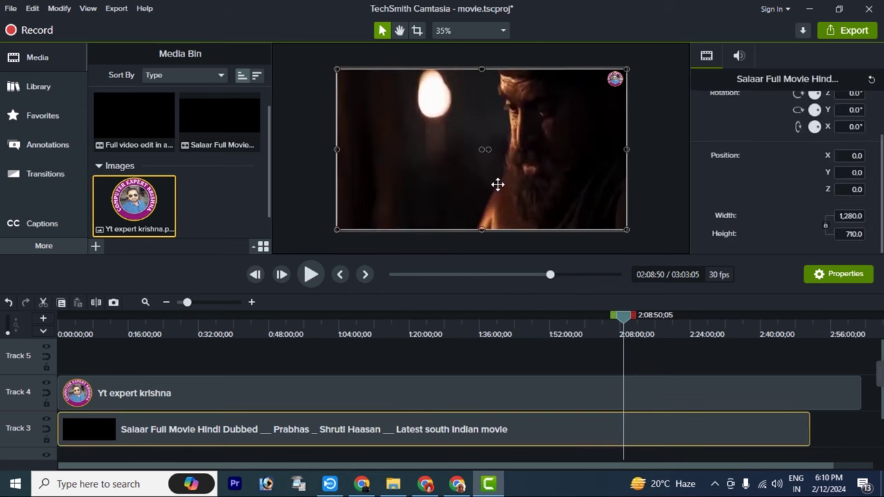
{"action": "left_click", "coordinate": [849, 234]}
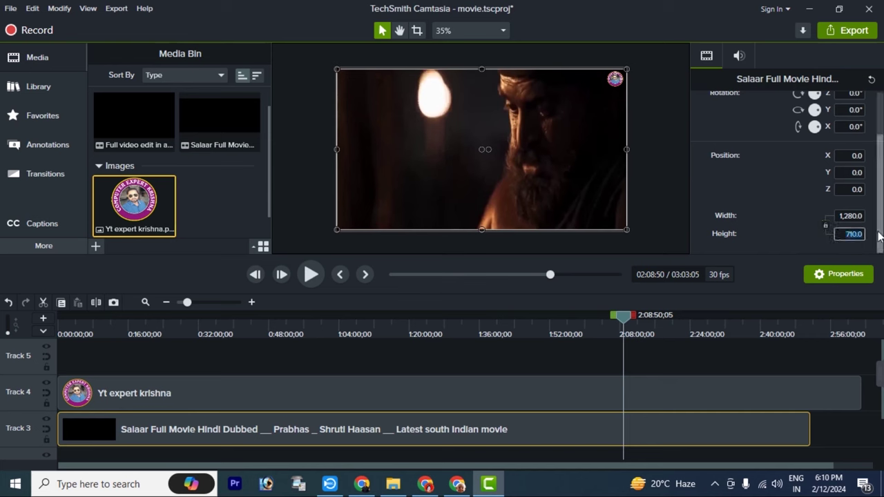
{"action": "type", "text": "500"}
{"action": "key", "text": "Return"}
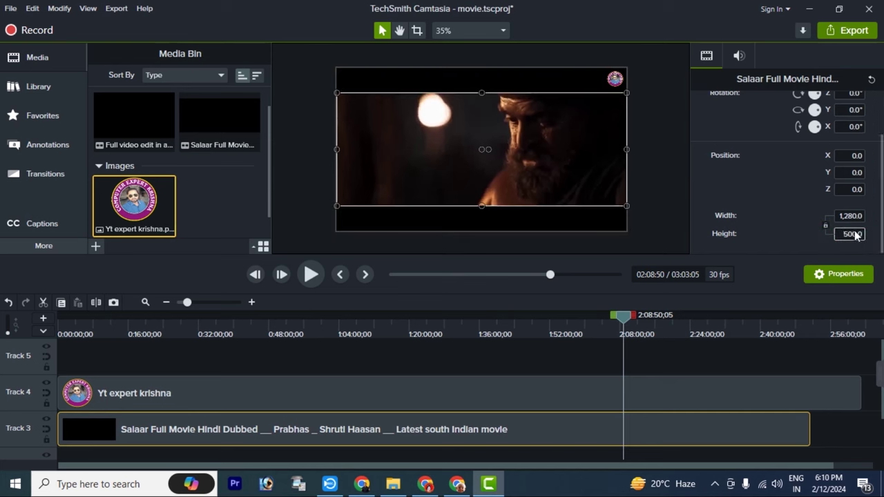
- Set the movie clip's height to 550, keeping its width at 1,280
{"action": "type", "text": "60"}
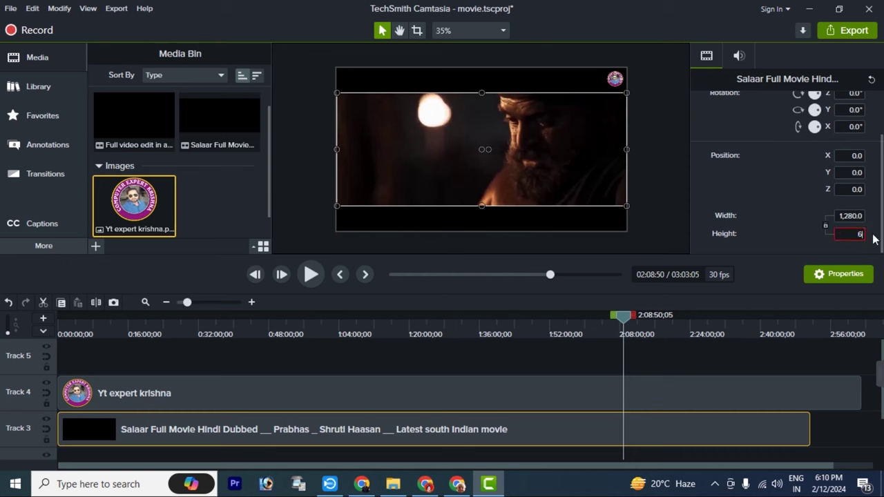
{"action": "key", "text": "BackSpace"}
{"action": "type", "text": "5"}
{"action": "key", "text": "BackSpace"}
{"action": "key", "text": "BackSpace"}
{"action": "key", "text": "BackSpace"}
{"action": "key", "text": "BackSpace"}
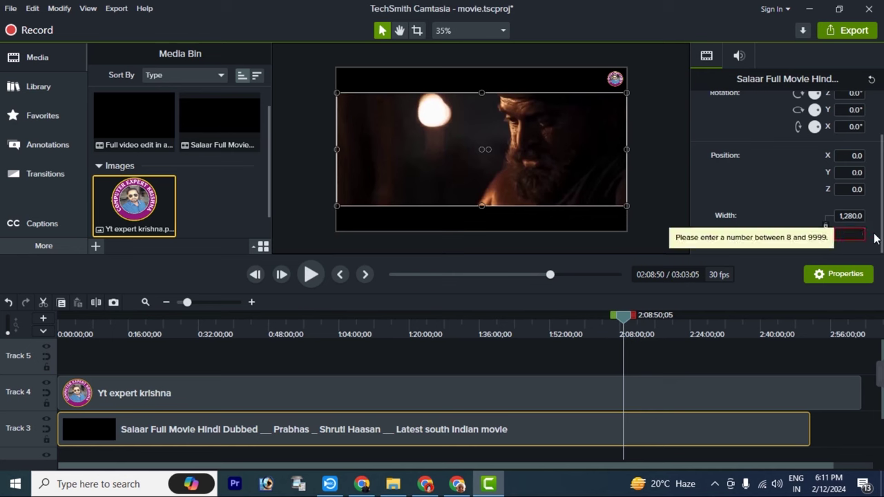
{"action": "type", "text": "550"}
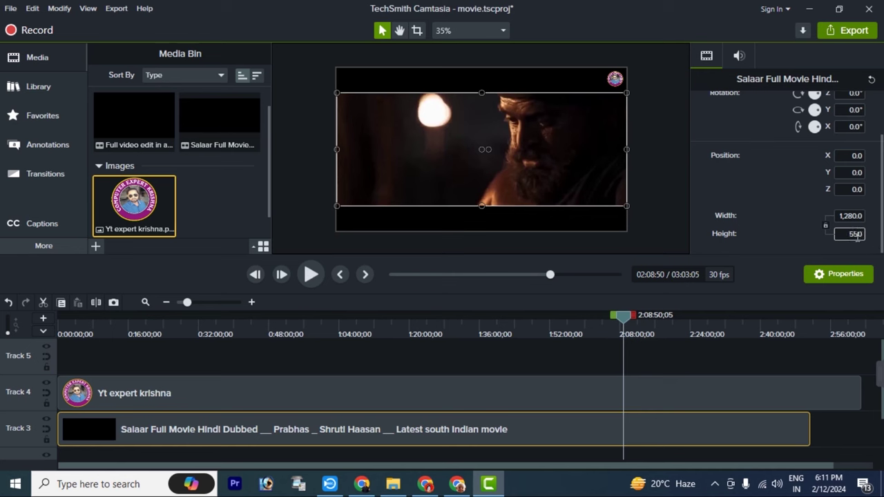
{"action": "key", "text": "Return"}
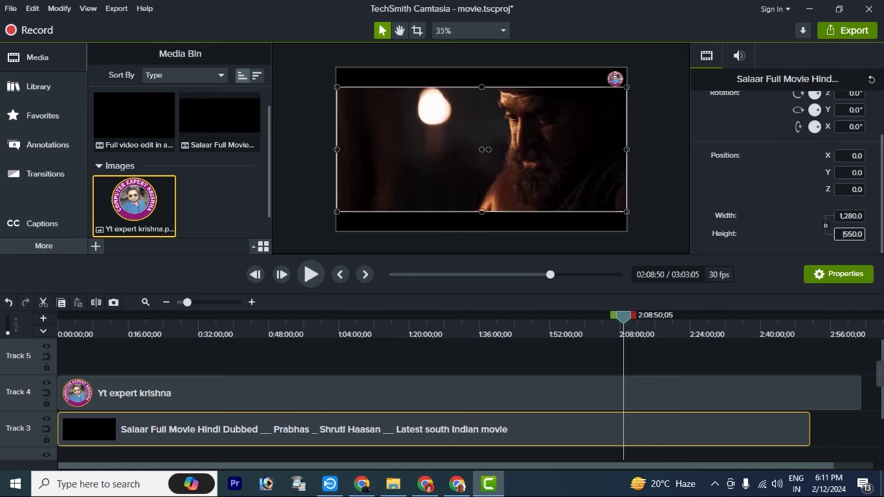
{"action": "left_click", "coordinate": [657, 197]}
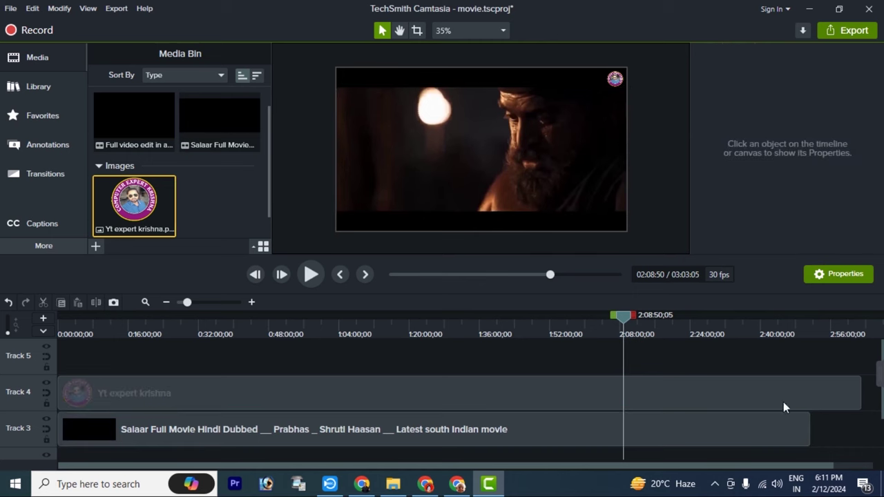
- Move the logo down into the upper-right corner of the shortened picture, at about X 585, Y 246
{"action": "left_click_drag", "start_coordinate": [621, 318], "coordinate": [122, 351]}
{"action": "left_click_drag", "start_coordinate": [615, 78], "coordinate": [610, 95]}
{"action": "left_click_drag", "start_coordinate": [754, 156], "coordinate": [754, 151]}
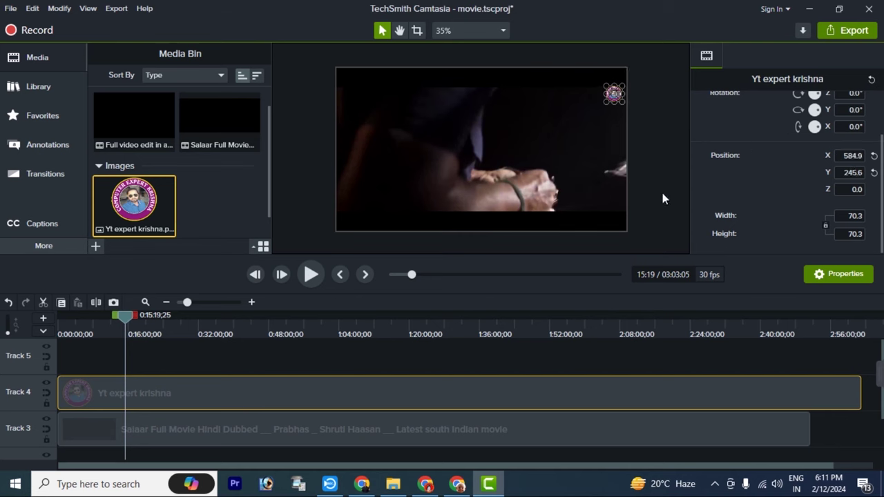
{"action": "left_click", "coordinate": [419, 246]}
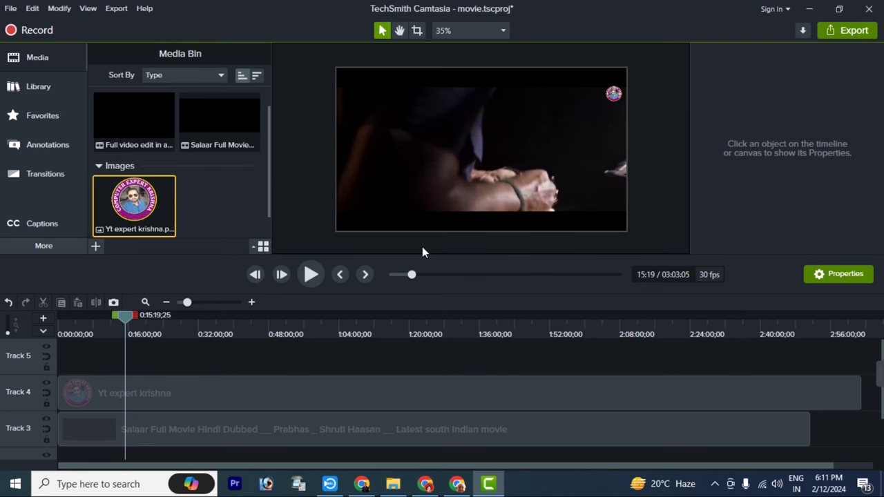
- Add a plain text callout without background to the canvas, reading "Like & Subscriber My Channel"
{"action": "left_click", "coordinate": [29, 171]}
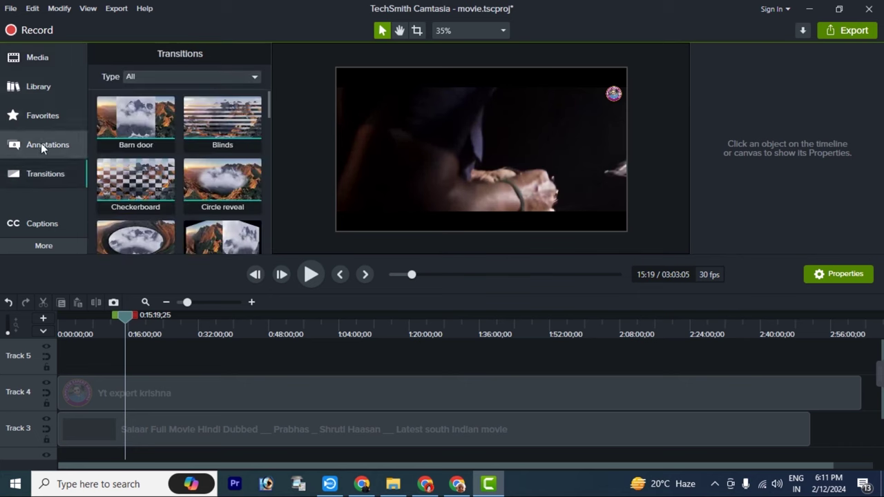
{"action": "left_click", "coordinate": [33, 146]}
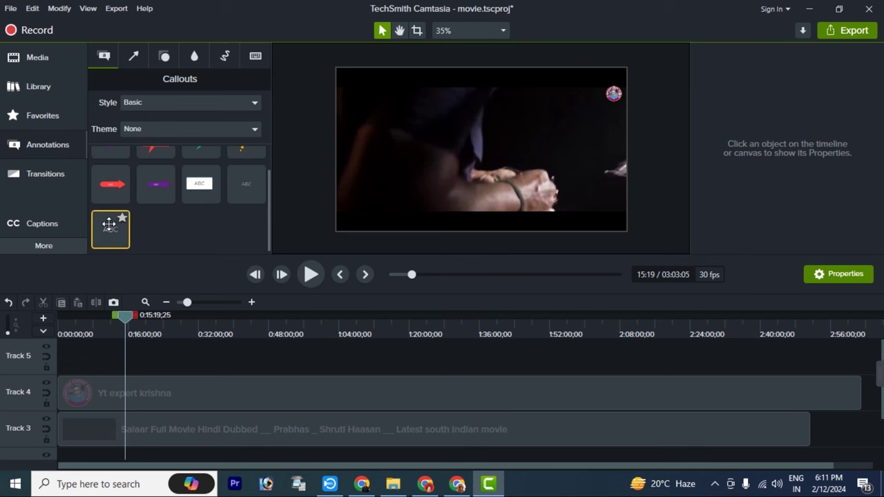
{"action": "left_click_drag", "start_coordinate": [113, 245], "coordinate": [430, 162]}
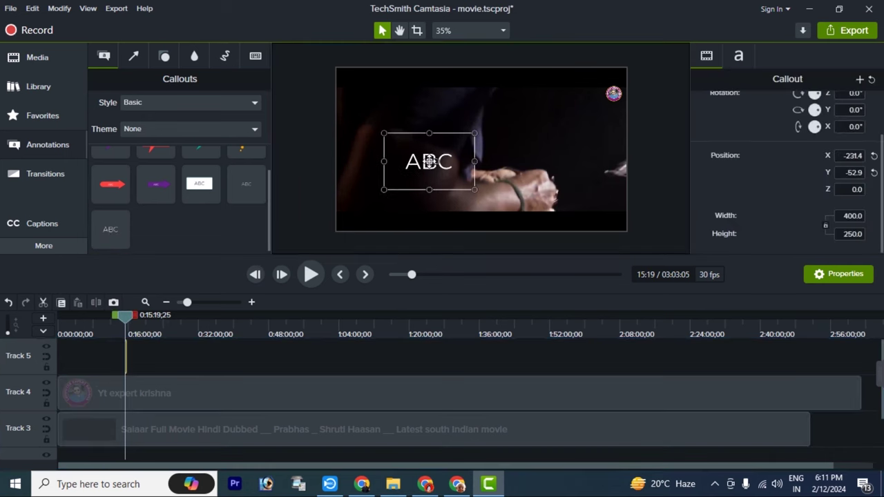
{"action": "type", "text": "Like"}
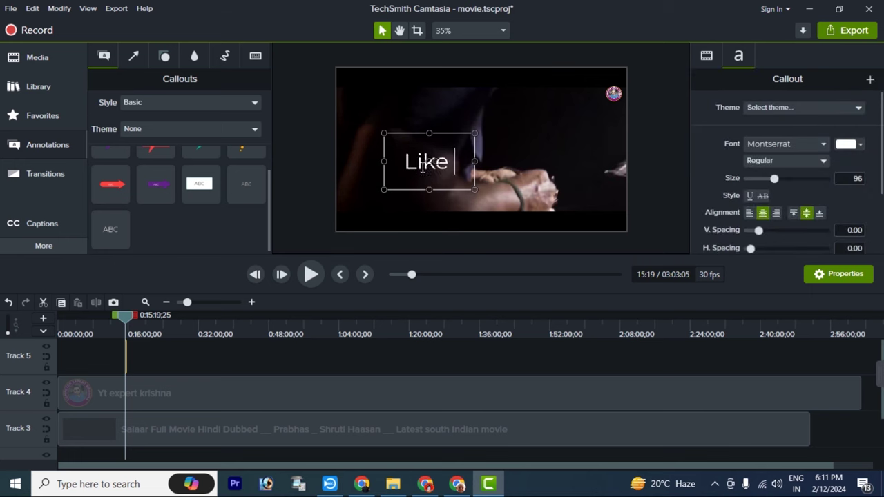
{"action": "type", "text": " & Sub"}
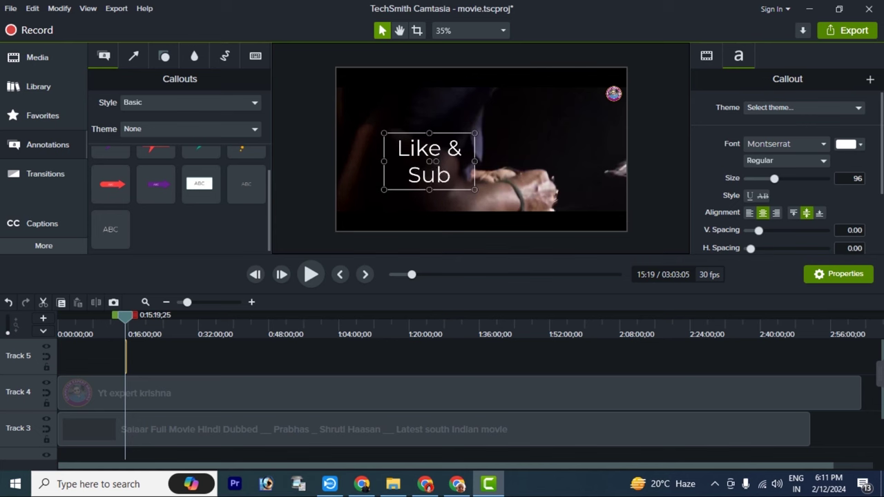
{"action": "type", "text": "scribe"}
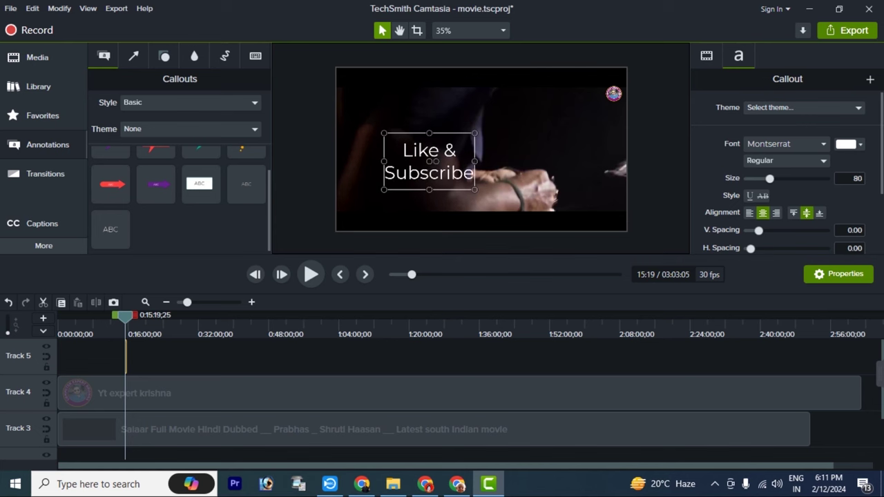
{"action": "type", "text": "r"}
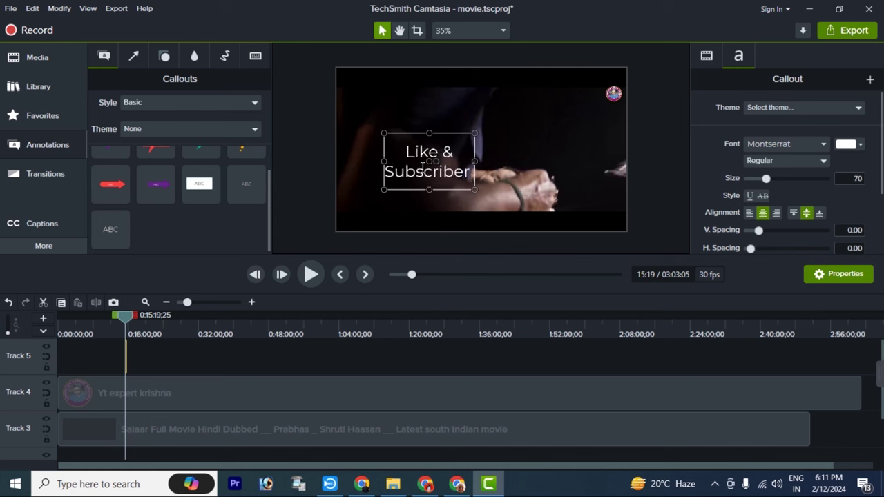
{"action": "type", "text": " My Cha"}
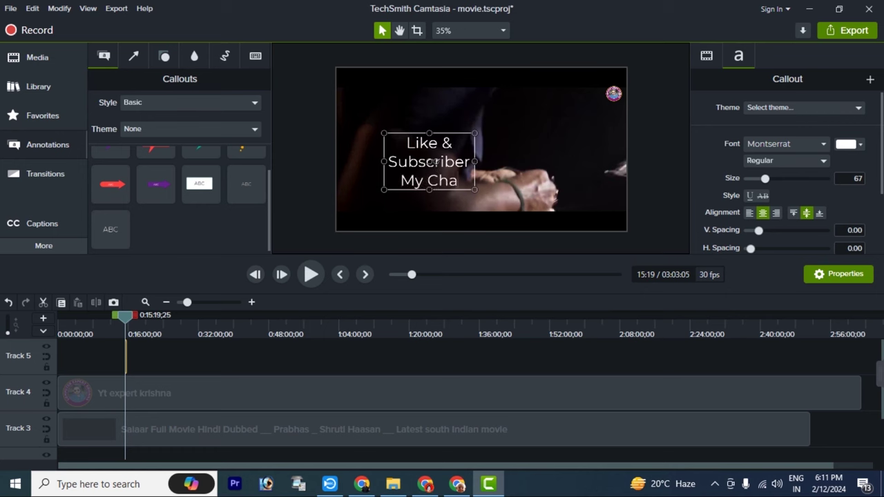
{"action": "type", "text": "nnel"}
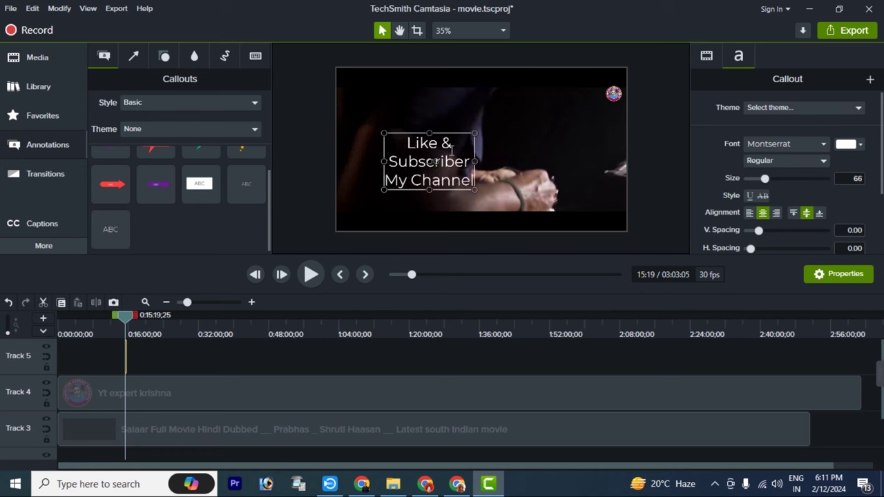
- Widen the text callout across the frame and format its text in Cooper Black at size 61
{"action": "left_click_drag", "start_coordinate": [474, 161], "coordinate": [624, 161]}
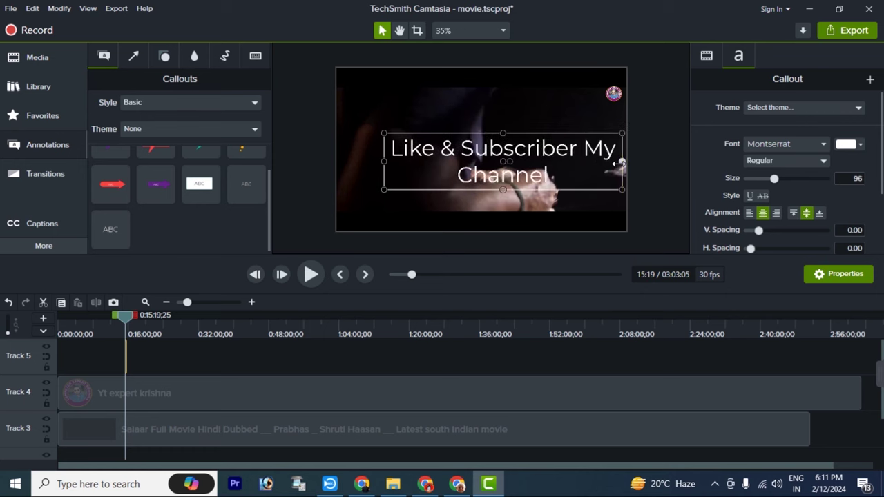
{"action": "left_click_drag", "start_coordinate": [383, 161], "coordinate": [337, 162]}
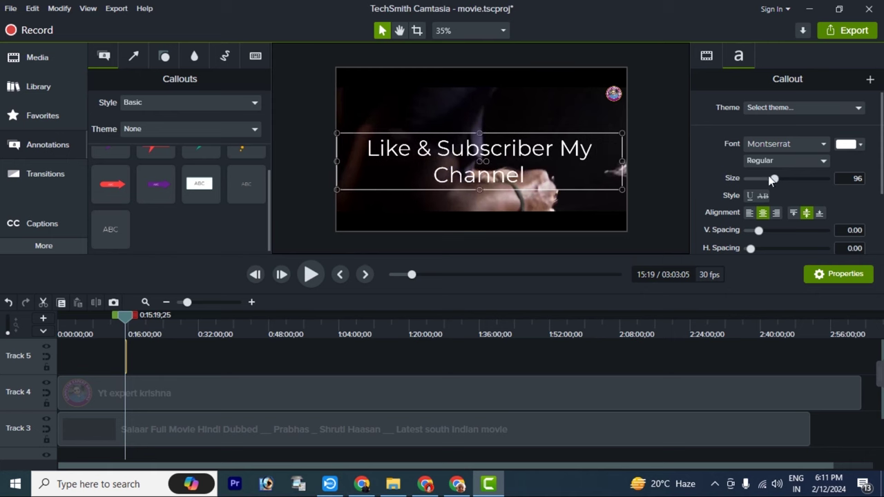
{"action": "left_click_drag", "start_coordinate": [772, 179], "coordinate": [769, 180]}
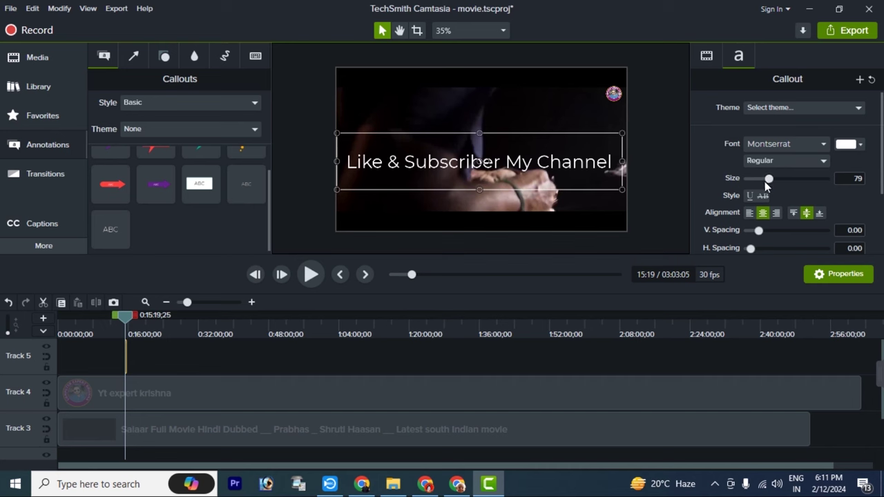
{"action": "left_click_drag", "start_coordinate": [763, 179], "coordinate": [763, 179]}
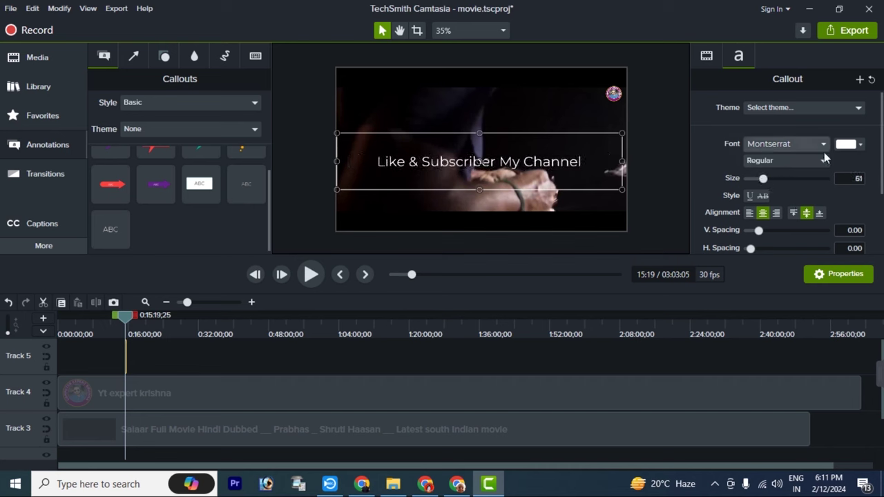
{"action": "left_click", "coordinate": [795, 145]}
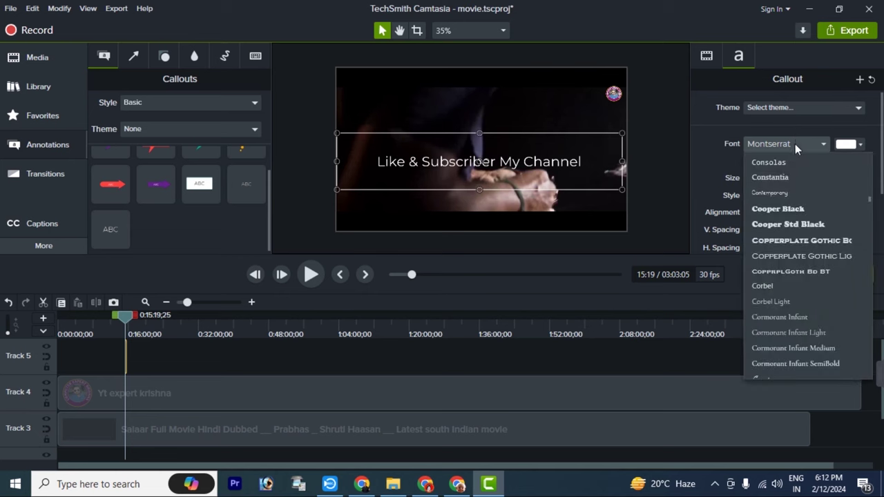
{"action": "left_click", "coordinate": [790, 208]}
- Move the text callout down so its line sits centered inside the black bar below the picture
{"action": "left_click_drag", "start_coordinate": [531, 168], "coordinate": [540, 221]}
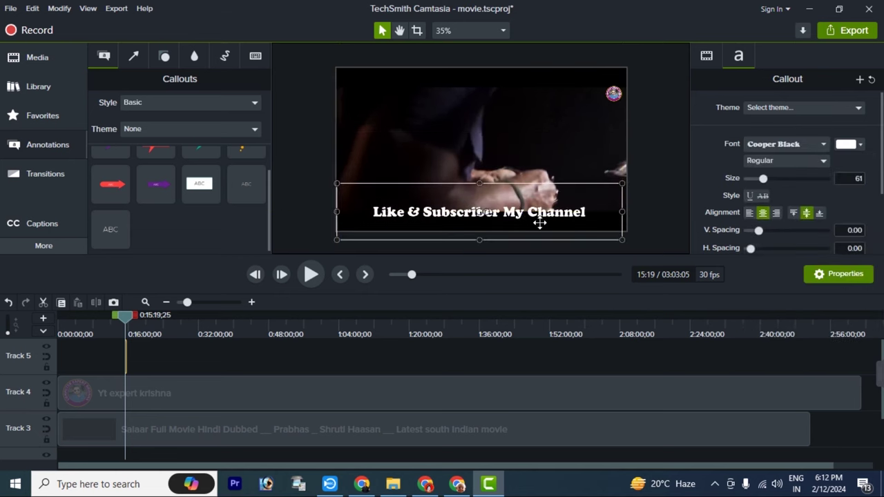
{"action": "key", "text": "Down"}
{"action": "key", "text": "Down"}
{"action": "key", "text": "Down"}
{"action": "key", "text": "Down"}
{"action": "key", "text": "Down"}
{"action": "key", "text": "Down"}
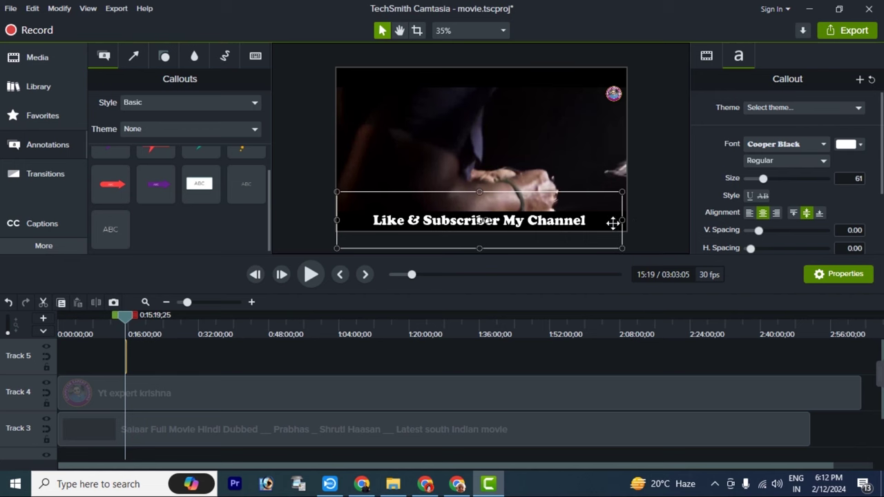
{"action": "left_click", "coordinate": [660, 232]}
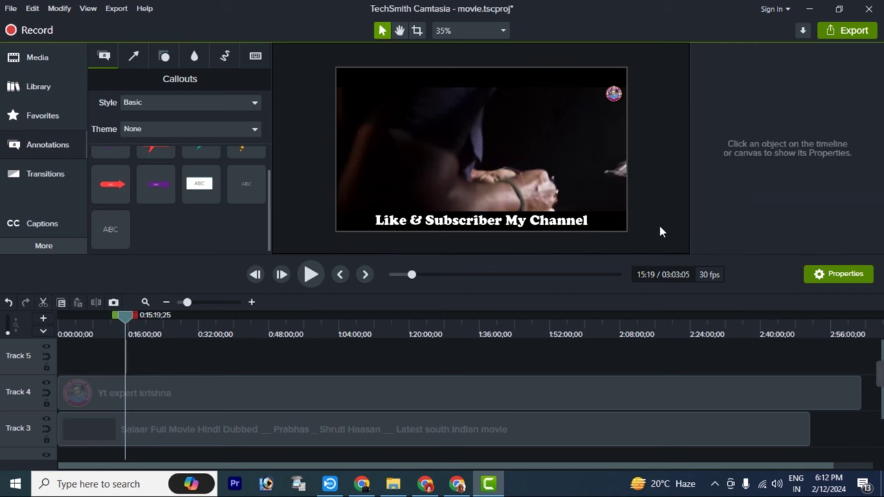
- Extend the text clip on Track 5 from the timeline's start to the end of the logo clip
{"action": "left_click_drag", "start_coordinate": [122, 317], "coordinate": [61, 318]}
{"action": "left_click", "coordinate": [125, 354]}
{"action": "left_click_drag", "start_coordinate": [126, 355], "coordinate": [479, 353]}
{"action": "left_click_drag", "start_coordinate": [336, 355], "coordinate": [262, 365]}
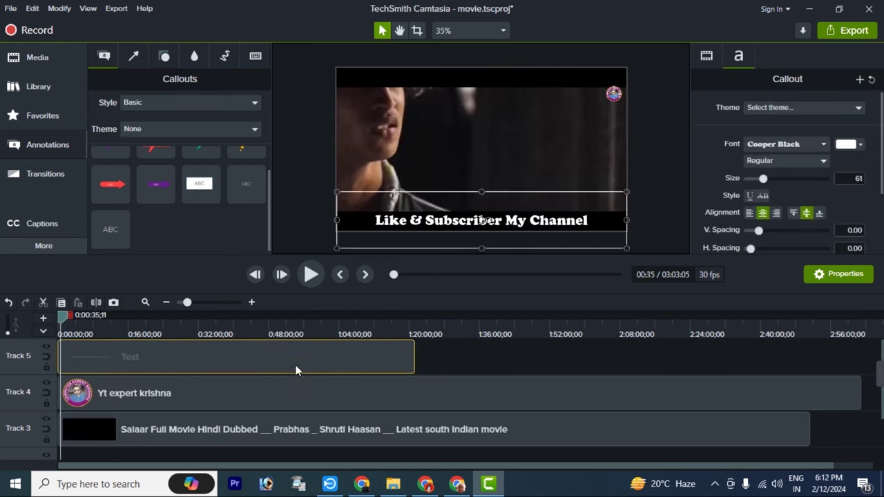
{"action": "left_click_drag", "start_coordinate": [413, 358], "coordinate": [862, 363]}
- Split the text clip on Track 5 at 0:04:16;15, 0:05:53;24 and 0:11:47;18
{"action": "left_click_drag", "start_coordinate": [101, 331], "coordinate": [78, 335]}
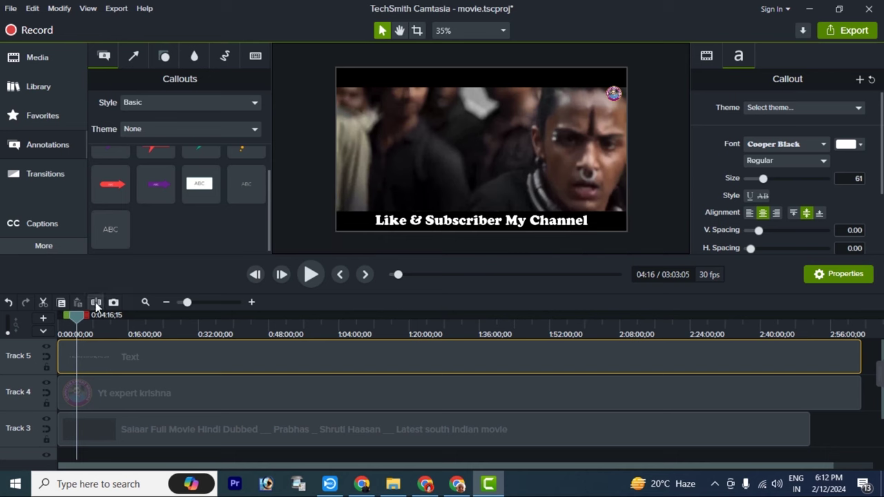
{"action": "left_click", "coordinate": [84, 322]}
{"action": "left_click", "coordinate": [90, 357]}
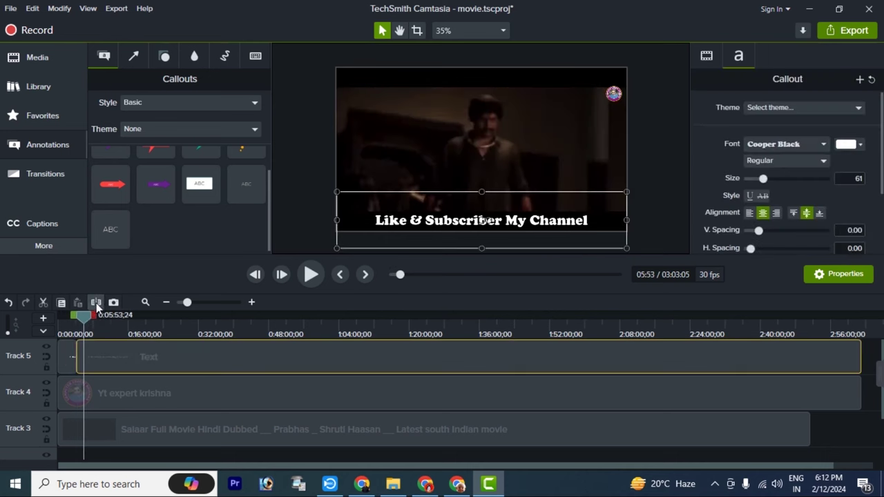
{"action": "left_click", "coordinate": [116, 356]}
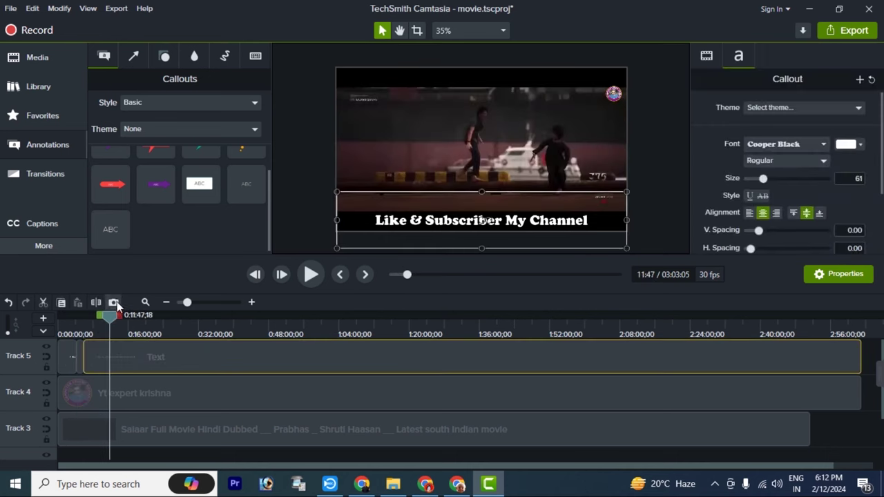
{"action": "left_click", "coordinate": [96, 302]}
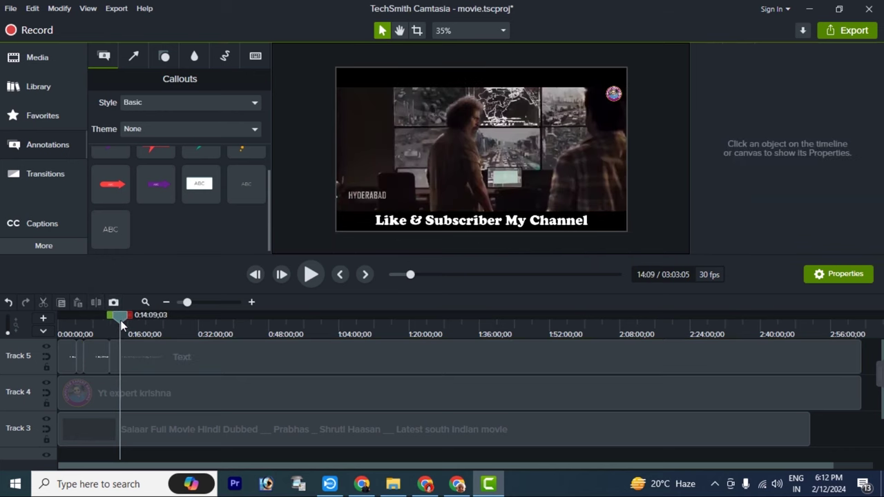
- Split the remaining text clip on Track 5 at about 0:14 and at 0:20:20;18
{"action": "left_click", "coordinate": [128, 358]}
{"action": "left_click", "coordinate": [96, 303]}
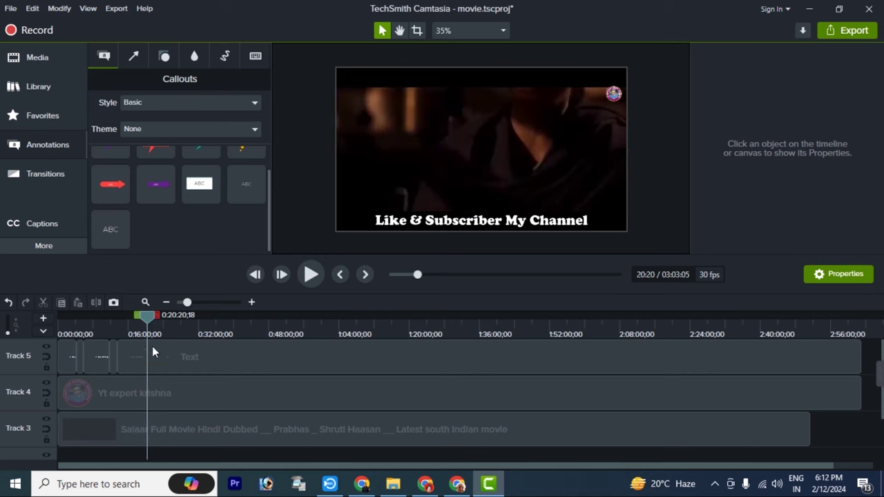
{"action": "left_click", "coordinate": [152, 351]}
{"action": "left_click", "coordinate": [96, 303]}
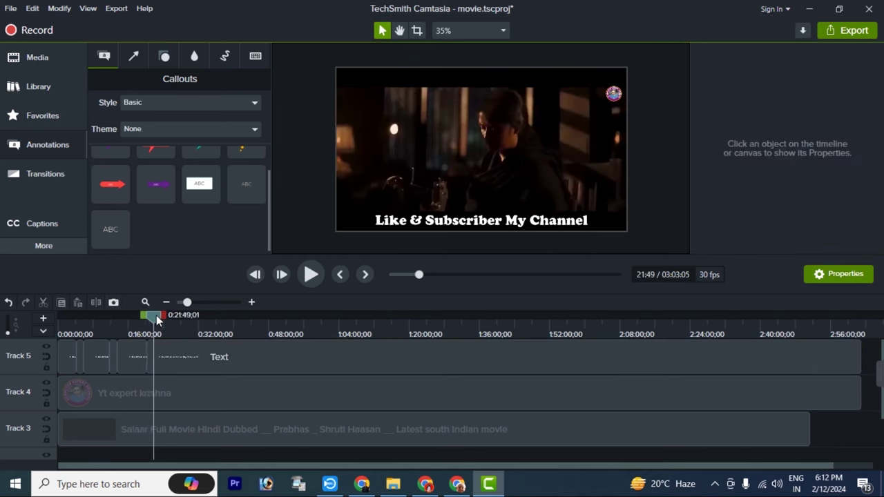
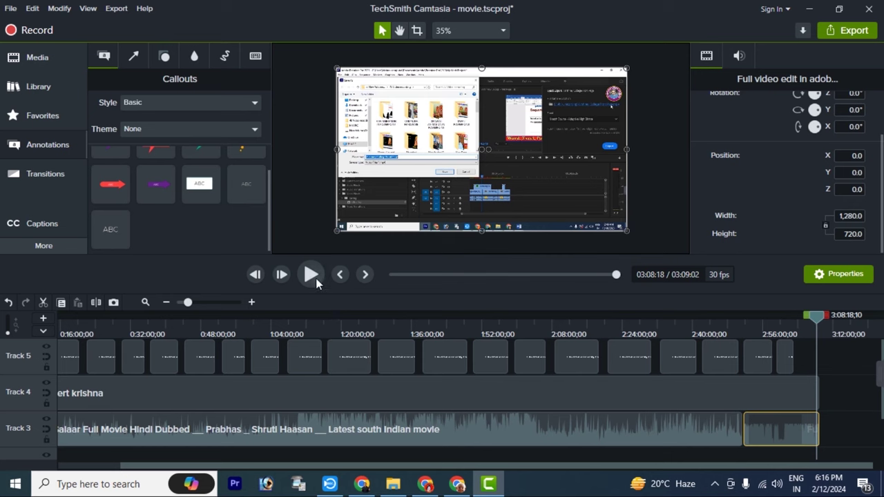
- Play back the end of the timeline, then move the playhead back to about 3:04:08
{"action": "left_click", "coordinate": [316, 278]}
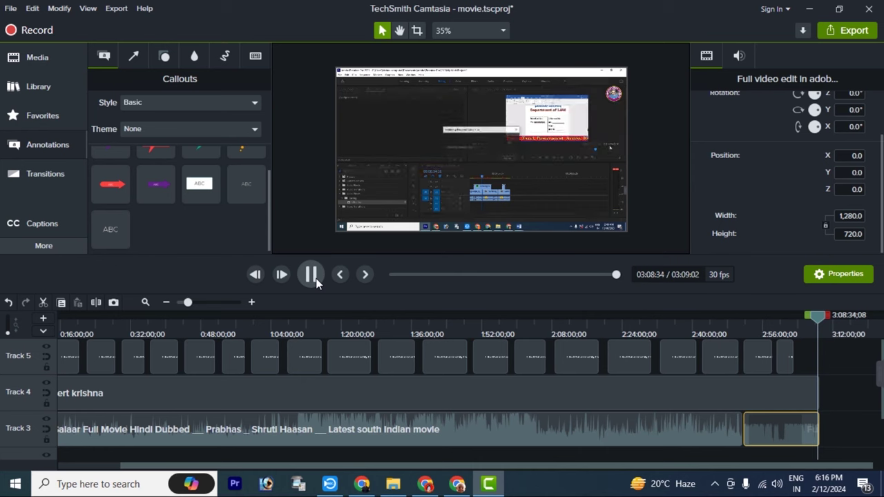
{"action": "left_click", "coordinate": [820, 320]}
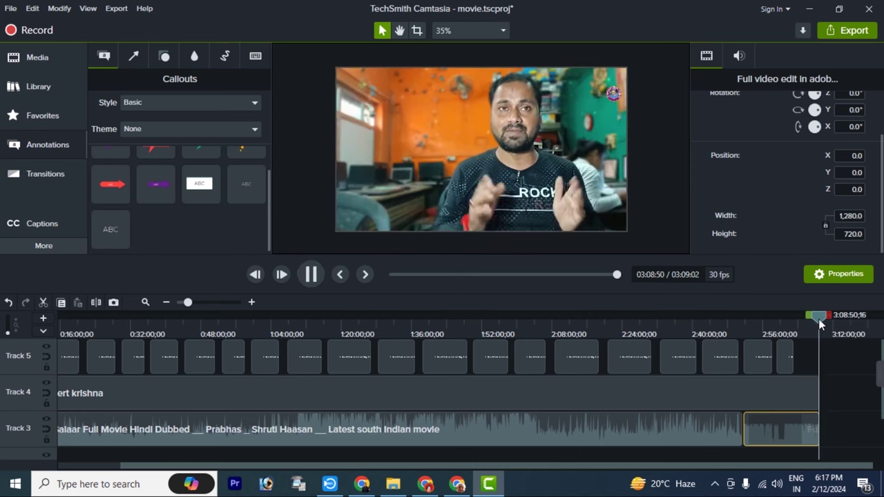
{"action": "left_click_drag", "start_coordinate": [820, 321], "coordinate": [798, 323]}
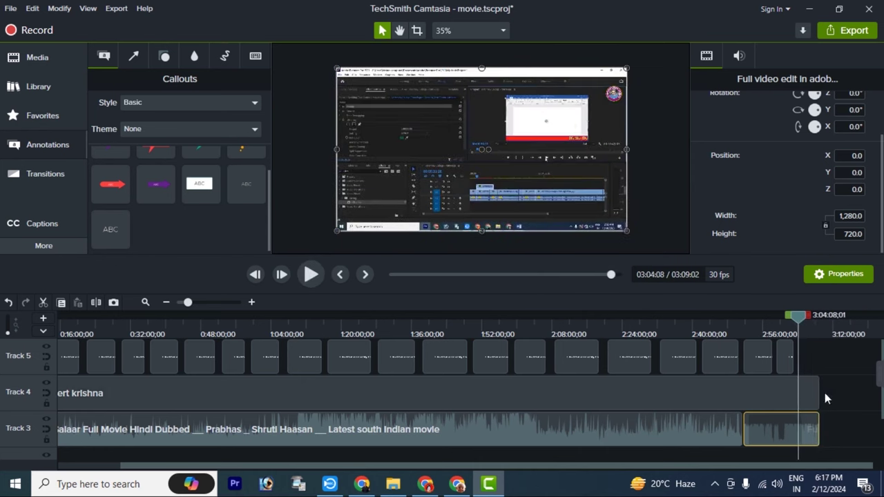
- Set up a local file export with the MP4 with Smart Player (up to 720p) preset
{"action": "left_click", "coordinate": [846, 32]}
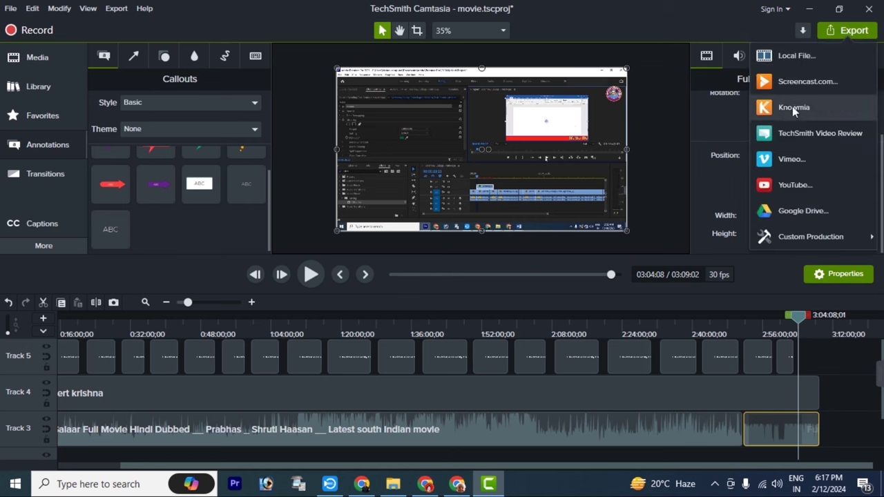
{"action": "left_click", "coordinate": [795, 56]}
{"action": "left_click", "coordinate": [504, 125]}
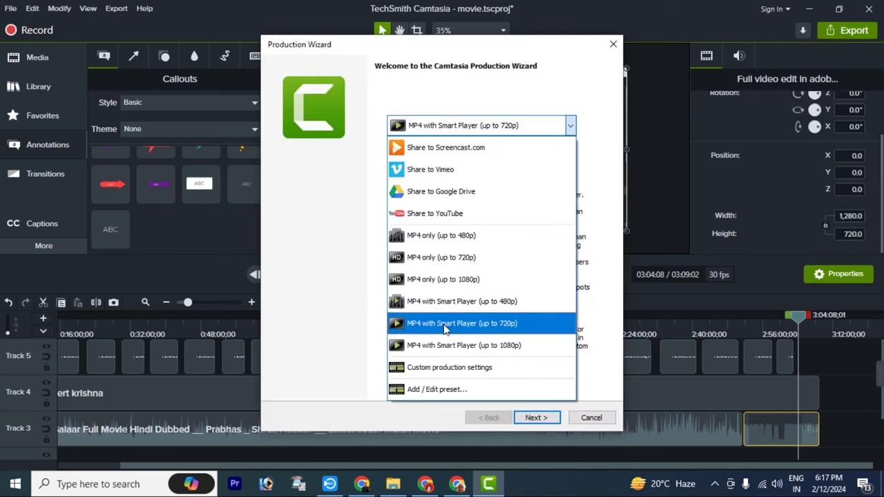
{"action": "left_click", "coordinate": [448, 324]}
{"action": "left_click", "coordinate": [534, 417]}
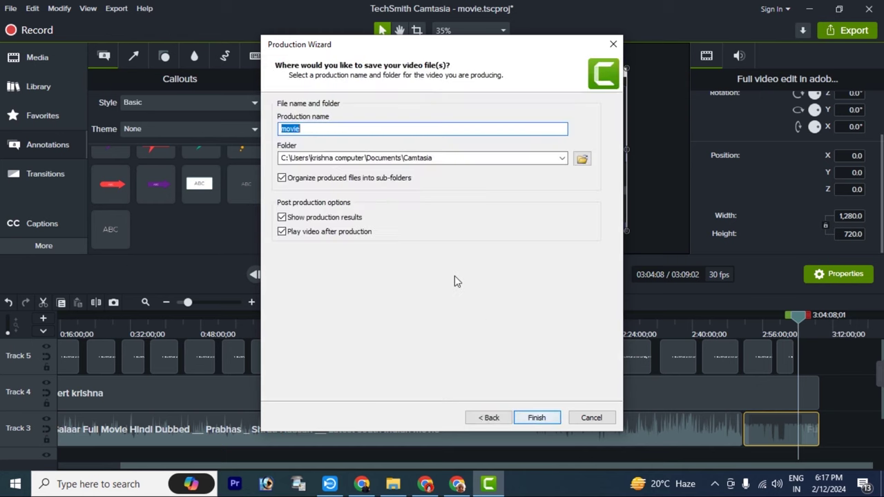
- Name the production "Salar 2024 new movie" and start rendering it
{"action": "type", "text": "Sal"}
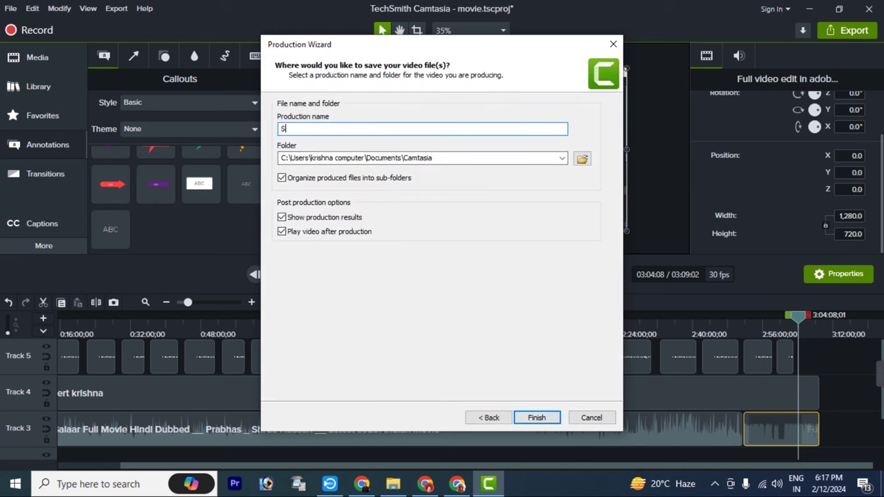
{"action": "type", "text": "ar 2024"}
{"action": "type", "text": " new "}
{"action": "type", "text": "movie"}
{"action": "left_click", "coordinate": [537, 418]}
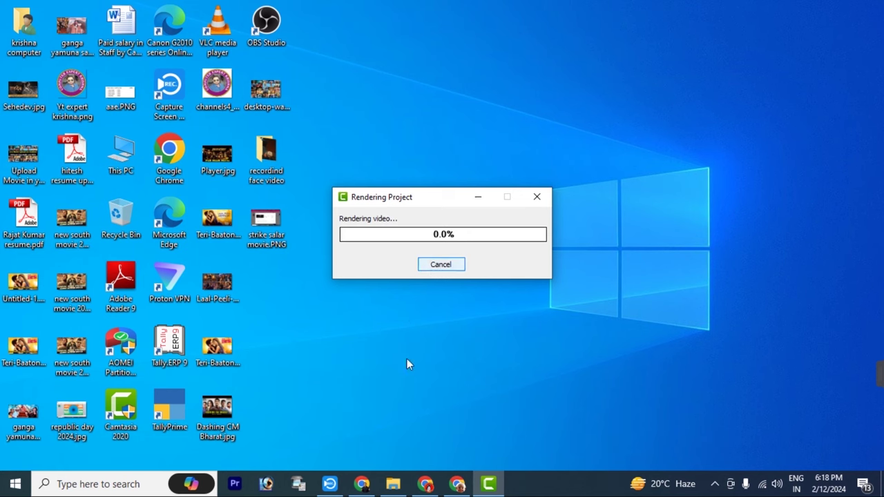
- Highlight Salar 2024 Movie.mp4 in the list of created files and finish the Production Wizard
{"action": "left_click", "coordinate": [330, 483]}
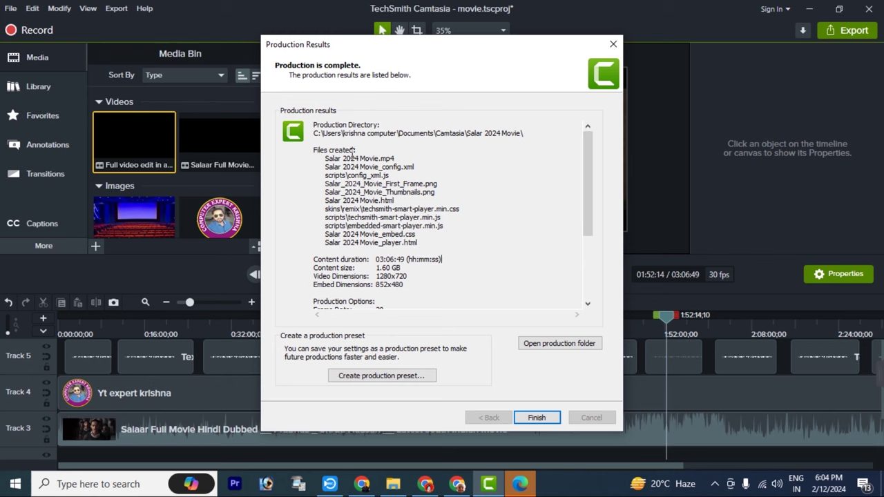
{"action": "left_click_drag", "start_coordinate": [324, 159], "coordinate": [400, 161]}
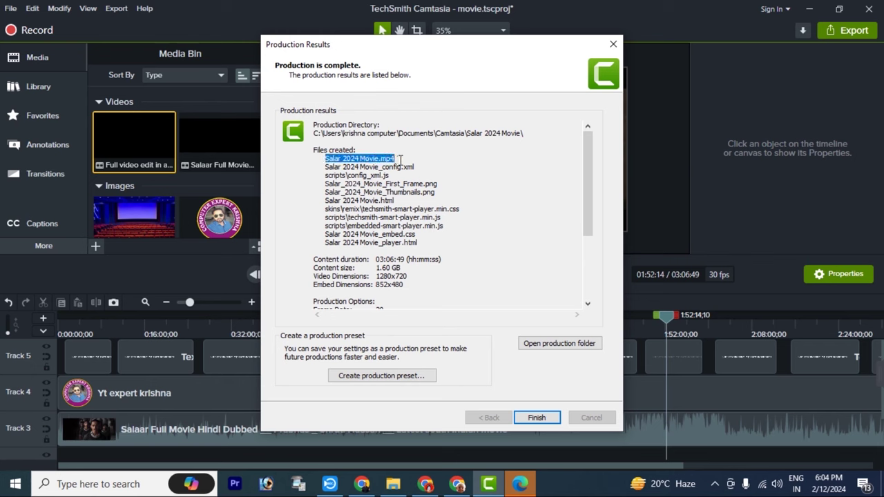
{"action": "left_click", "coordinate": [532, 421]}
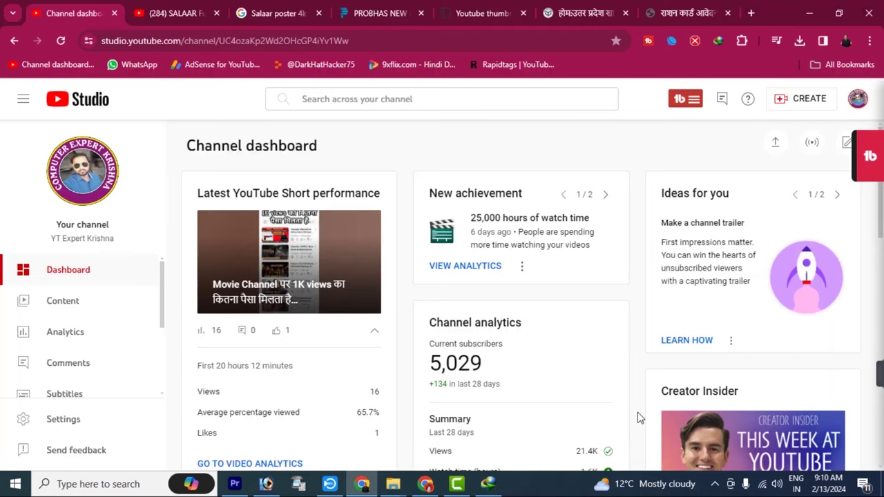
- In YouTube Studio, upload Salar 2024 Movie.mp4 from the Salar 2024 Movie folder inside Documents\Camtasia
{"action": "left_click", "coordinate": [796, 105]}
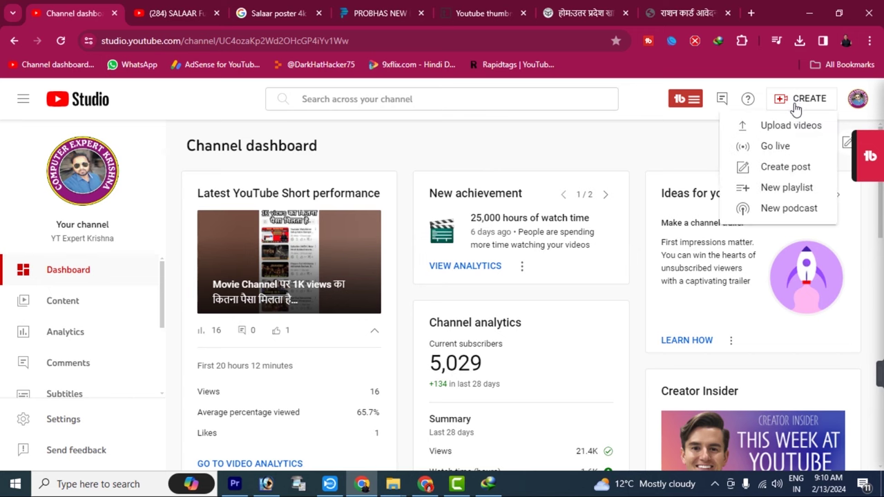
{"action": "left_click", "coordinate": [789, 127]}
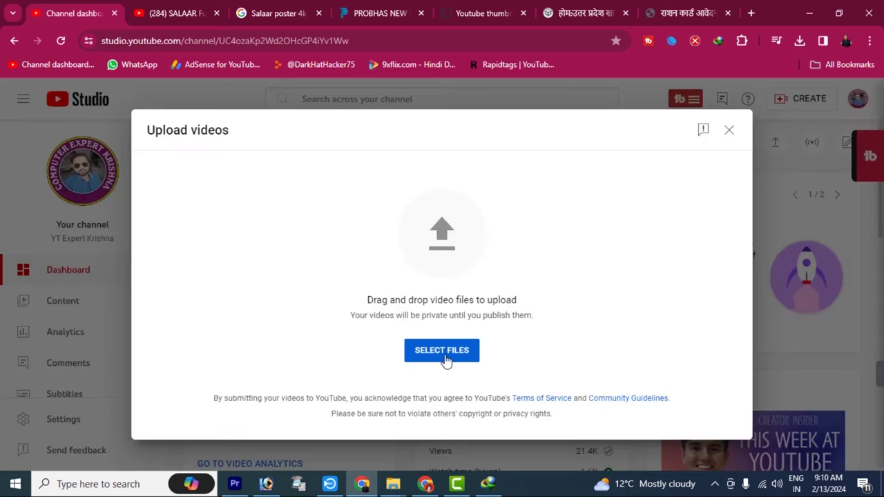
{"action": "left_click", "coordinate": [443, 360]}
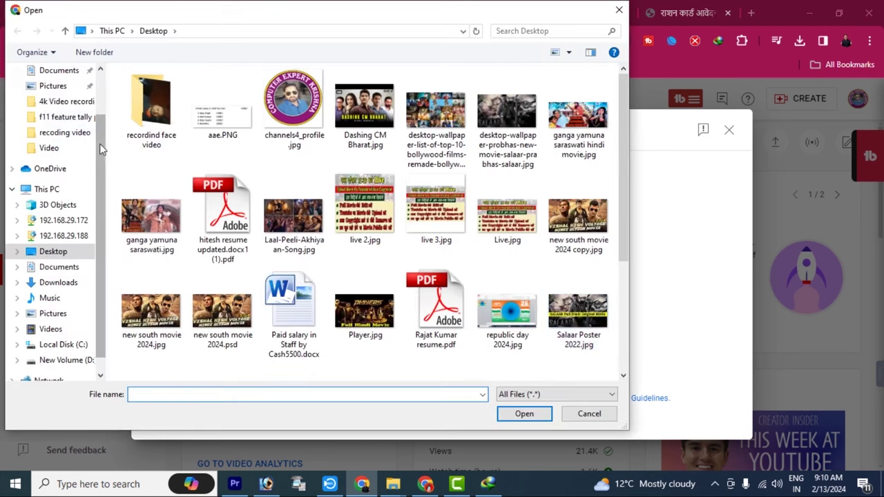
{"action": "scroll", "coordinate": [100, 144], "scroll_direction": "up", "scroll_amount": 1}
{"action": "left_click", "coordinate": [67, 102]}
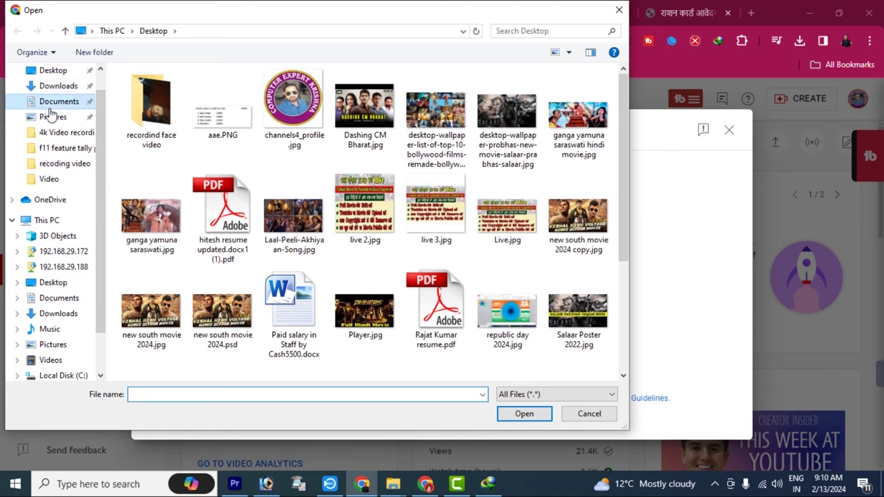
{"action": "double_click", "coordinate": [225, 116]}
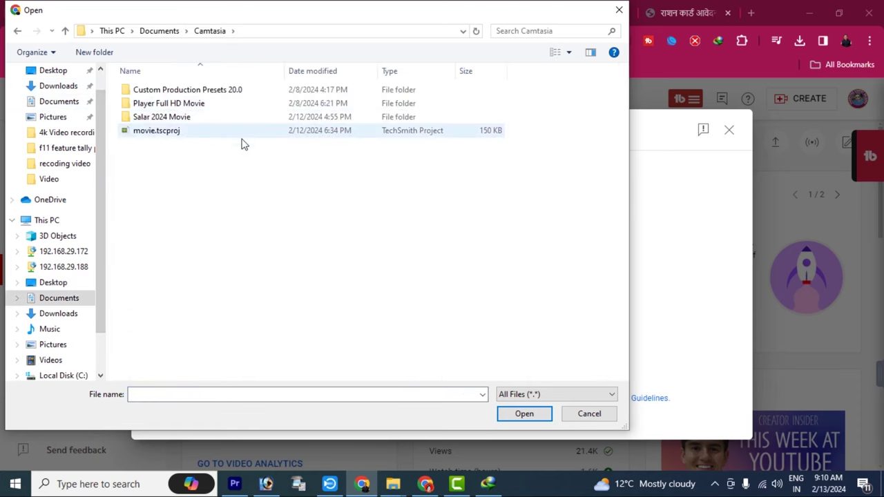
{"action": "double_click", "coordinate": [145, 119]}
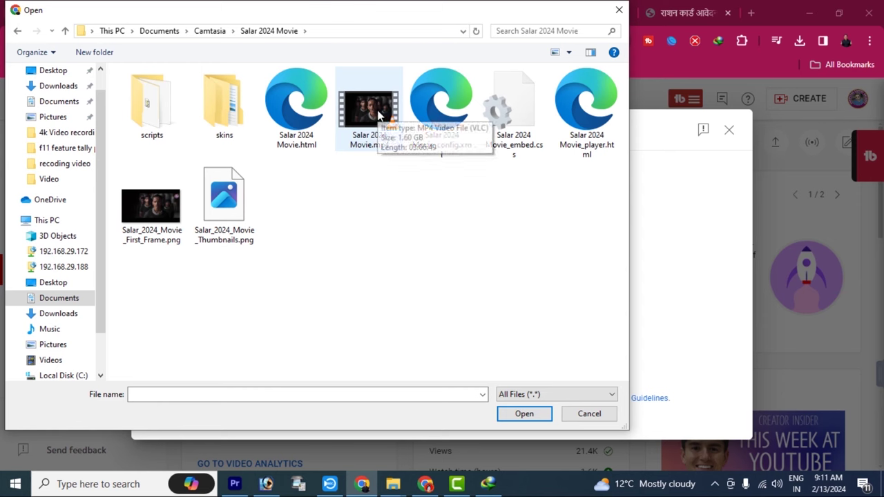
{"action": "left_click", "coordinate": [388, 133]}
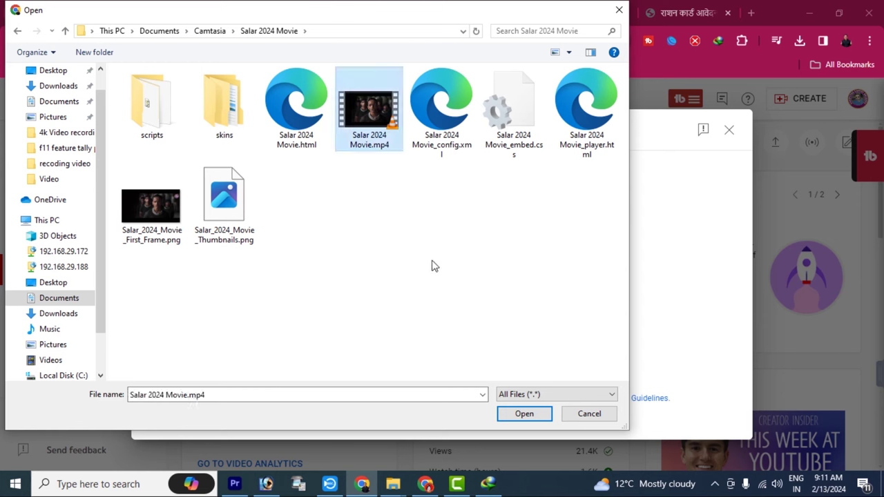
{"action": "left_click", "coordinate": [525, 415]}
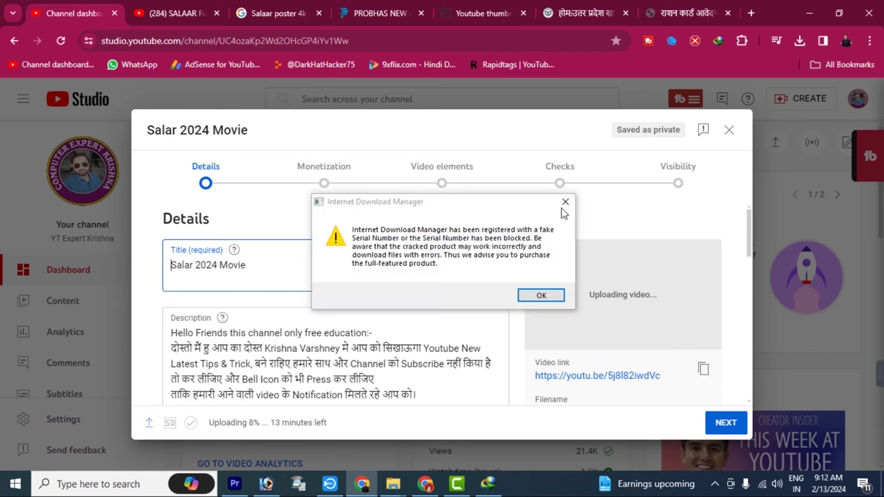
- Dismiss the Internet Download Manager notices and the Chrome notification covering the upload window
{"action": "left_click", "coordinate": [566, 203]}
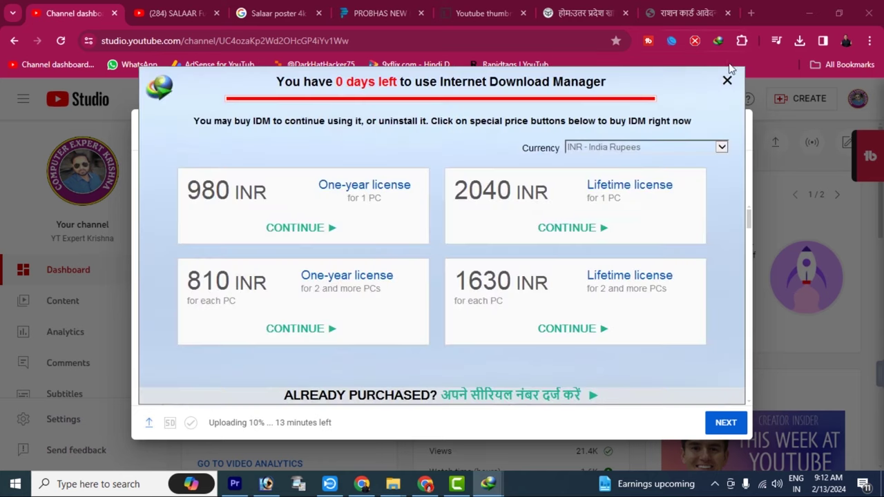
{"action": "left_click", "coordinate": [737, 227]}
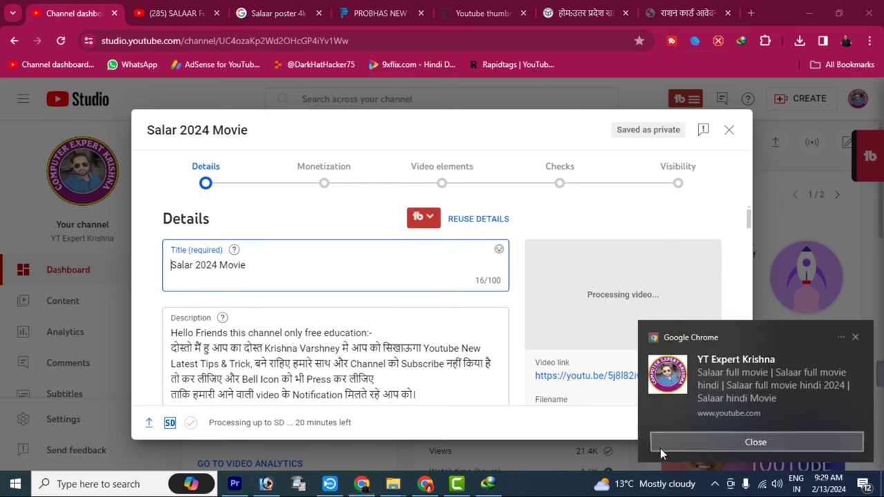
{"action": "left_click", "coordinate": [662, 448]}
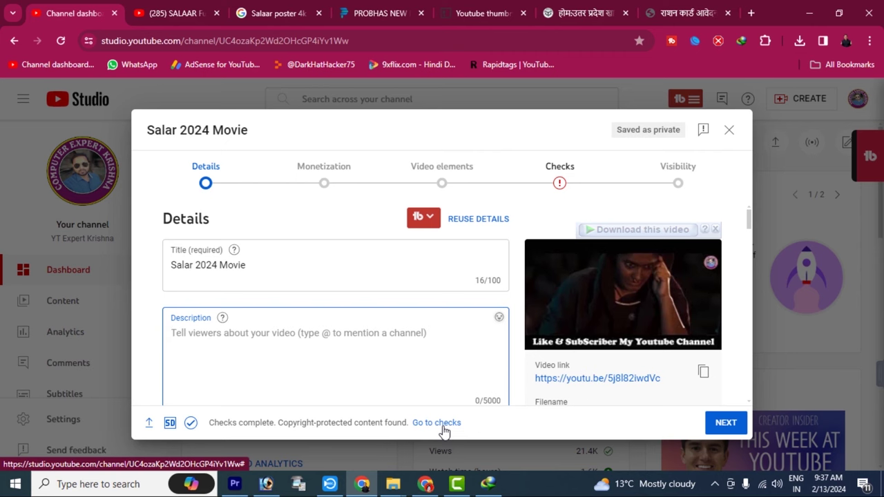
- Examine the upload's copyright check details, including the claimed content and its impact on the video
{"action": "left_click", "coordinate": [503, 428]}
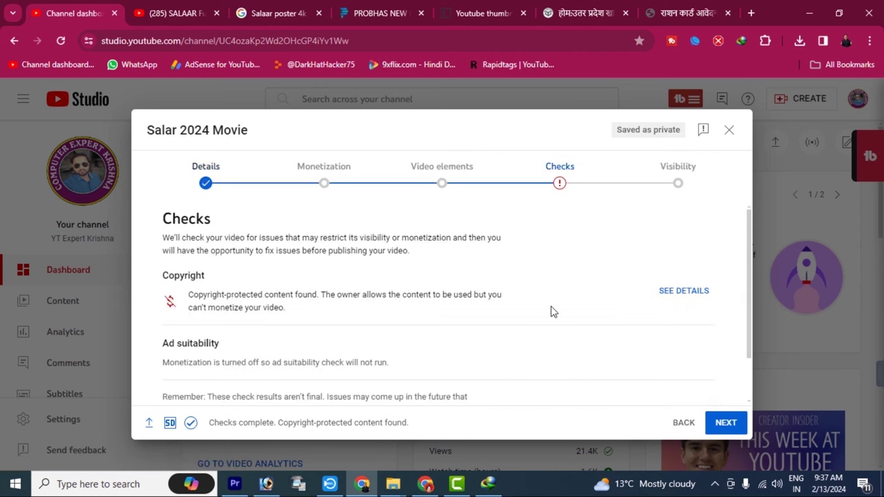
{"action": "scroll", "coordinate": [563, 312], "scroll_direction": "down", "scroll_amount": 1}
{"action": "scroll", "coordinate": [587, 314], "scroll_direction": "up", "scroll_amount": 1}
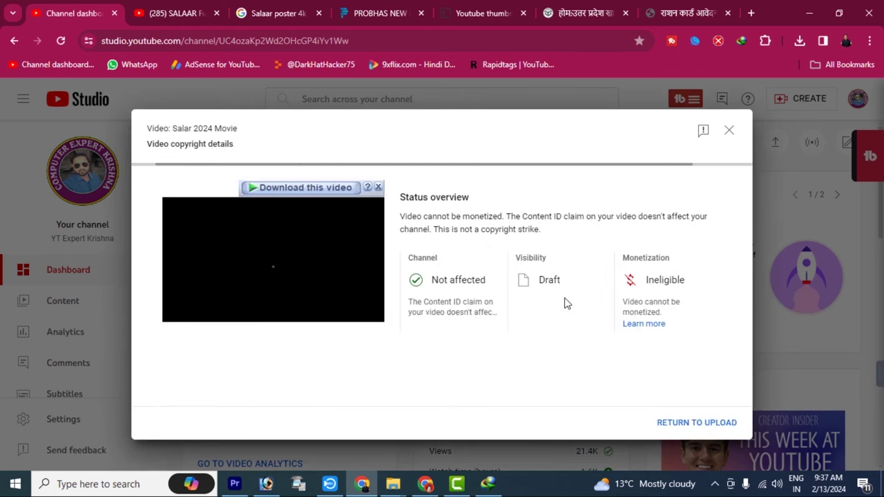
{"action": "scroll", "coordinate": [564, 307], "scroll_direction": "down", "scroll_amount": 1}
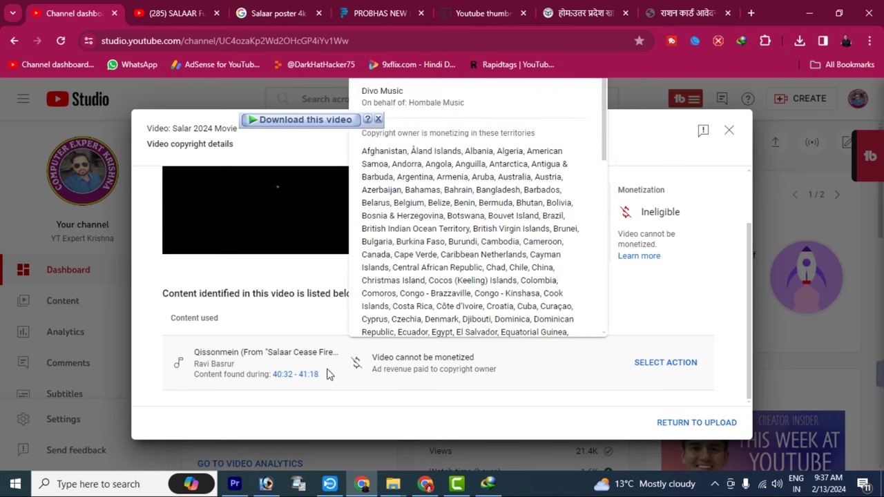
{"action": "mouse_move", "coordinate": [356, 364]}
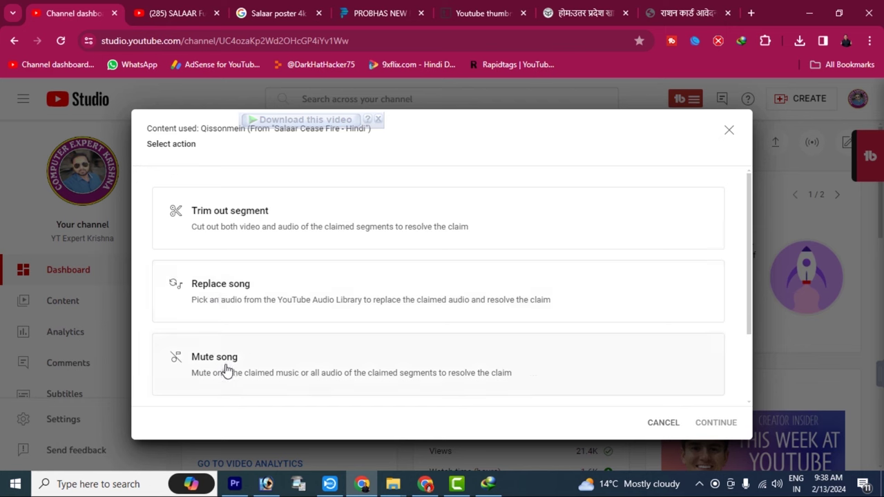
- Choose to replace the claimed Qissonmein song, preview El Billete from the audio library and add it as the replacement
{"action": "left_click", "coordinate": [211, 292]}
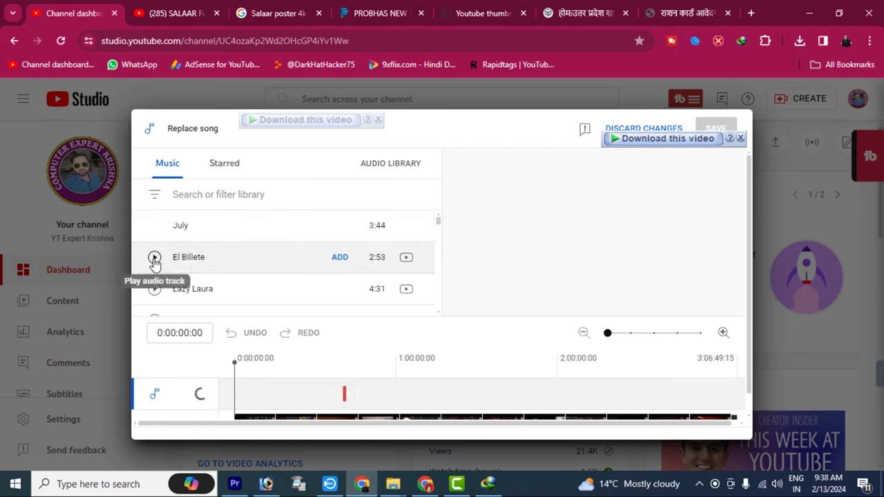
{"action": "left_click", "coordinate": [154, 259]}
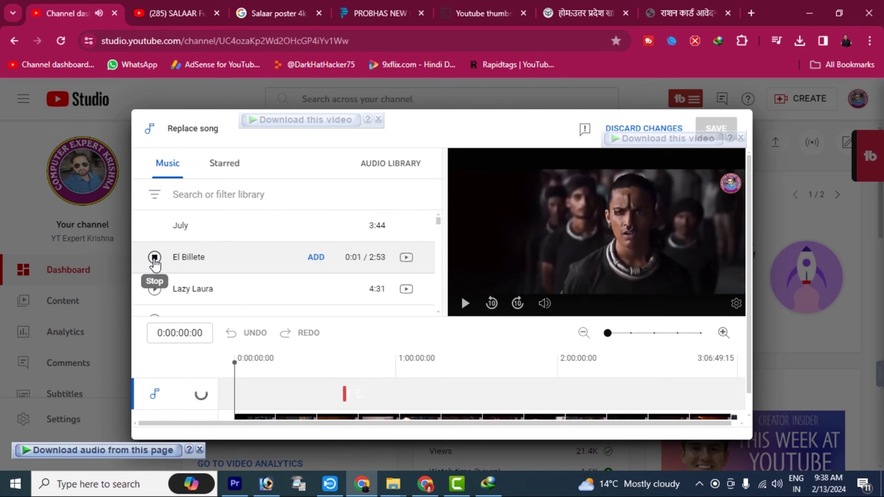
{"action": "left_click", "coordinate": [154, 259]}
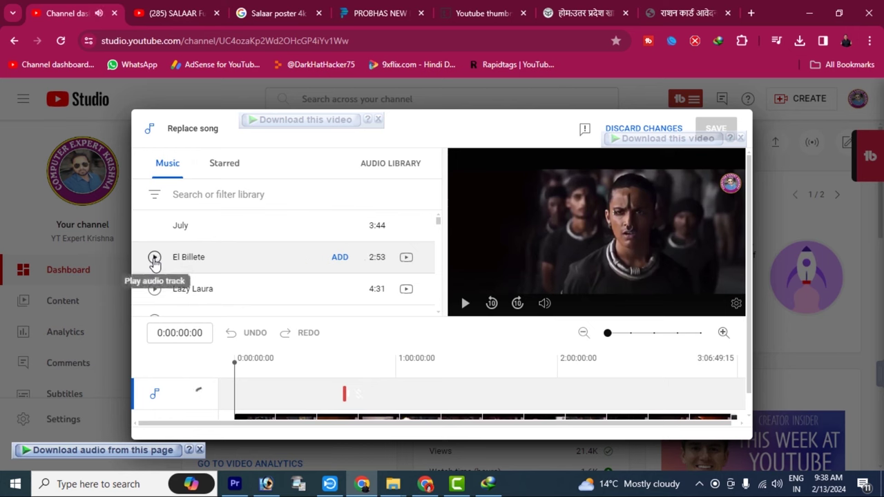
{"action": "left_click", "coordinate": [344, 263]}
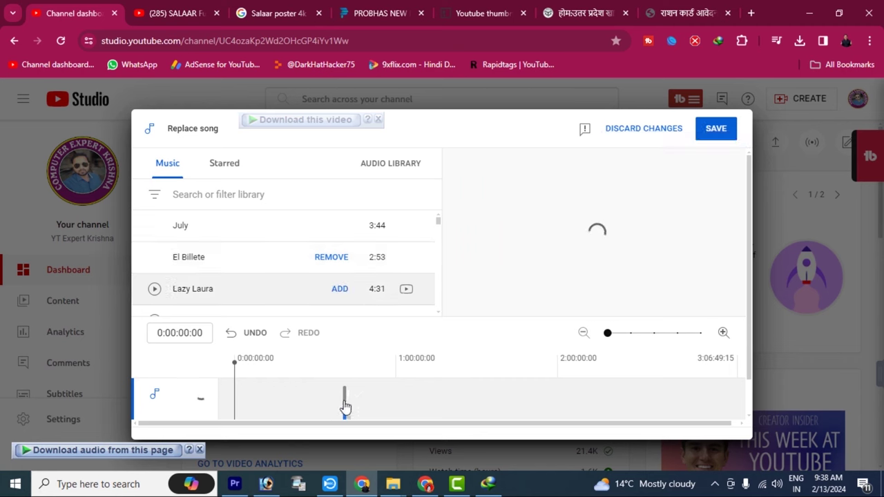
{"action": "mouse_move", "coordinate": [345, 409]}
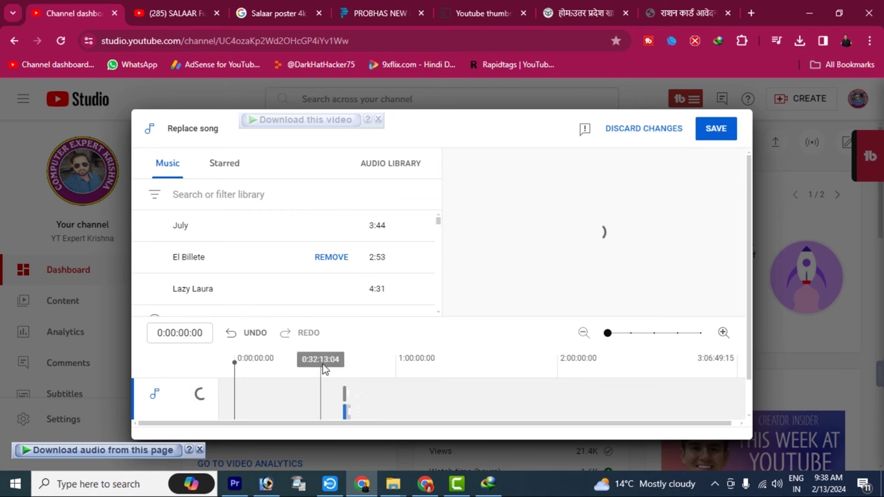
- Save and confirm the song replacement, review its processing status and return to the upload
{"action": "left_click", "coordinate": [714, 131]}
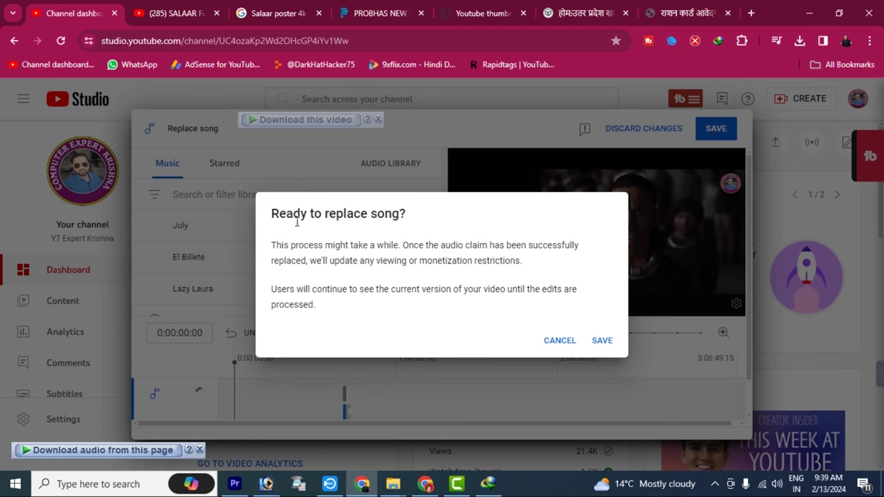
{"action": "left_click", "coordinate": [612, 342]}
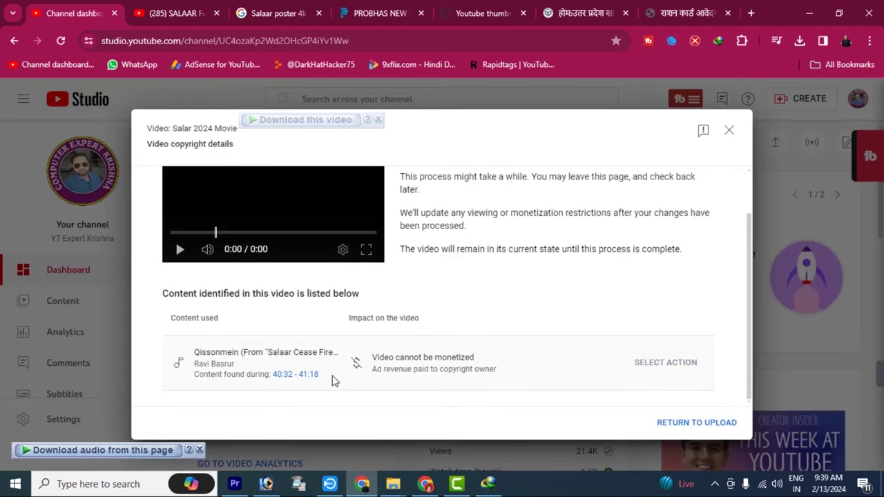
{"action": "scroll", "coordinate": [502, 295], "scroll_direction": "up", "scroll_amount": 2}
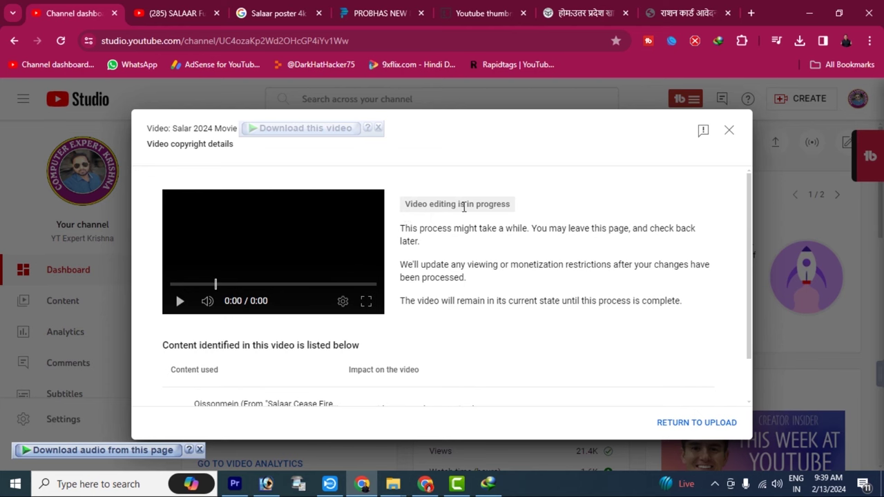
{"action": "left_click", "coordinate": [682, 424]}
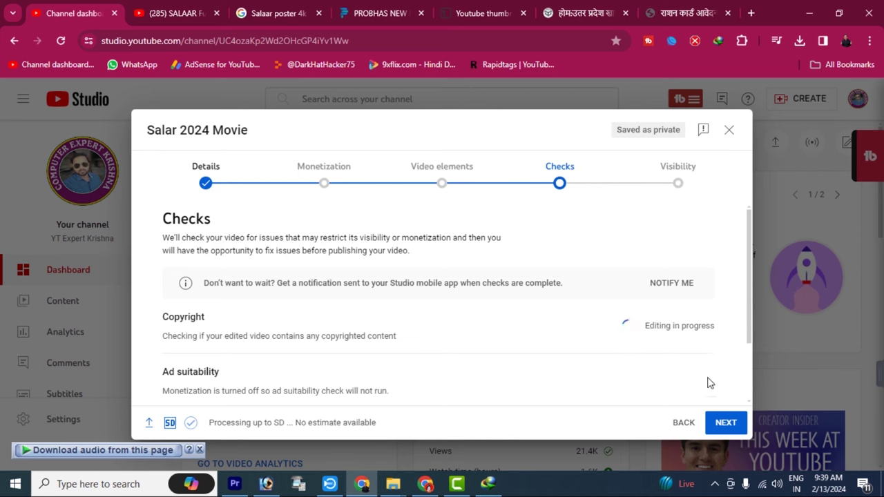
- Advance the upload from its checks to the visibility settings and make the video Unlisted
{"action": "left_click", "coordinate": [726, 424]}
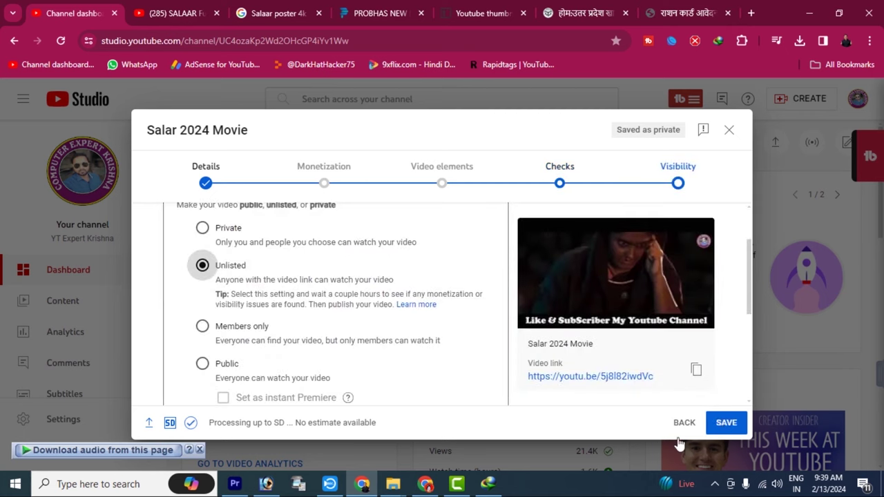
{"action": "left_click", "coordinate": [729, 426]}
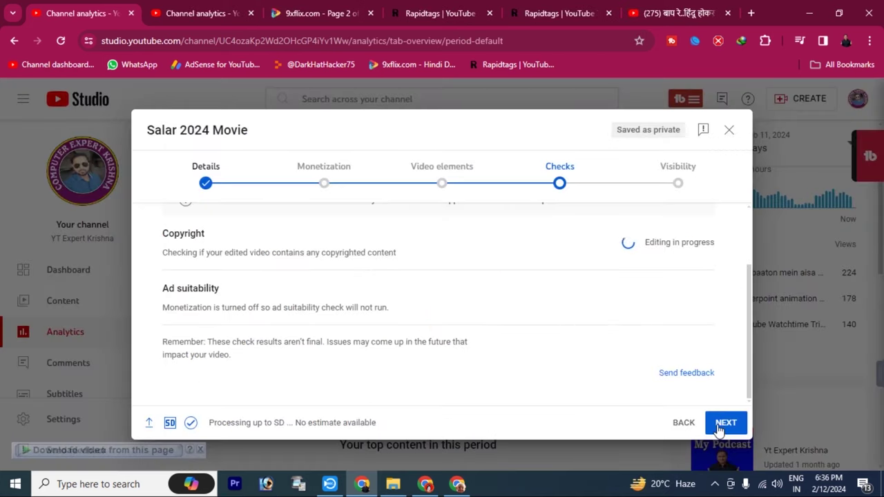
{"action": "left_click", "coordinate": [720, 429]}
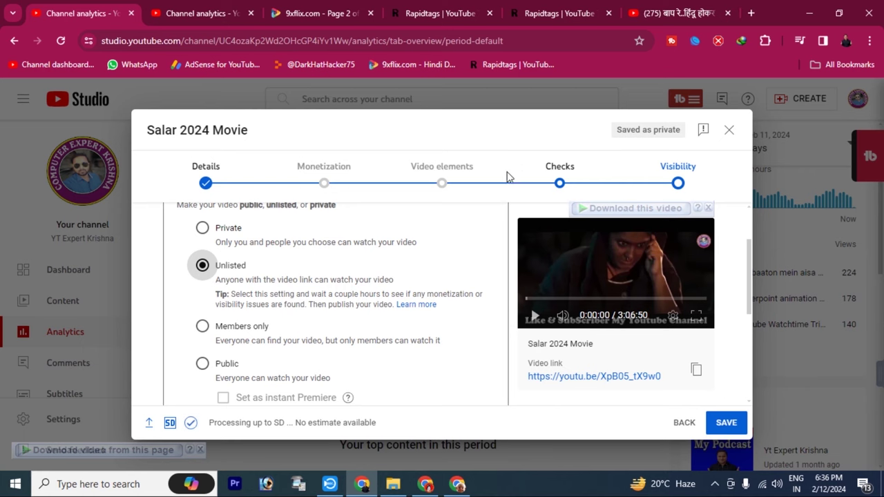
- Return to the upload's details and review its title, description and audience settings
{"action": "left_click", "coordinate": [231, 184]}
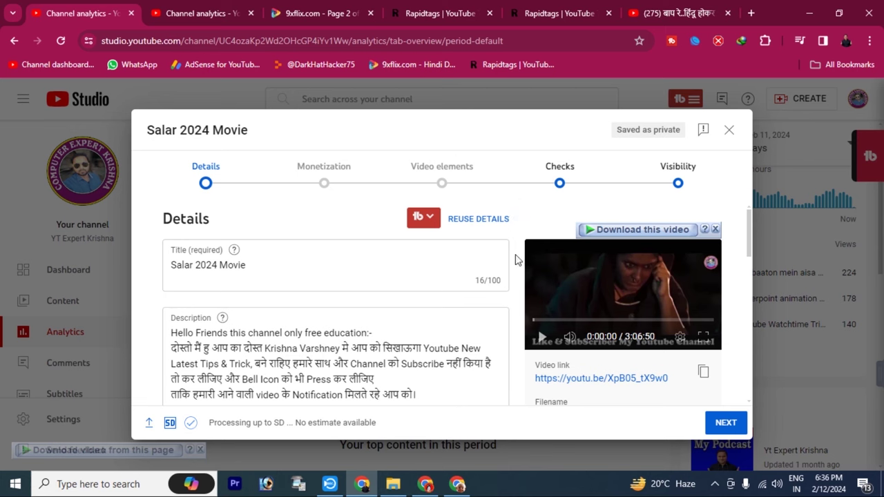
{"action": "scroll", "coordinate": [515, 318], "scroll_direction": "down", "scroll_amount": 3}
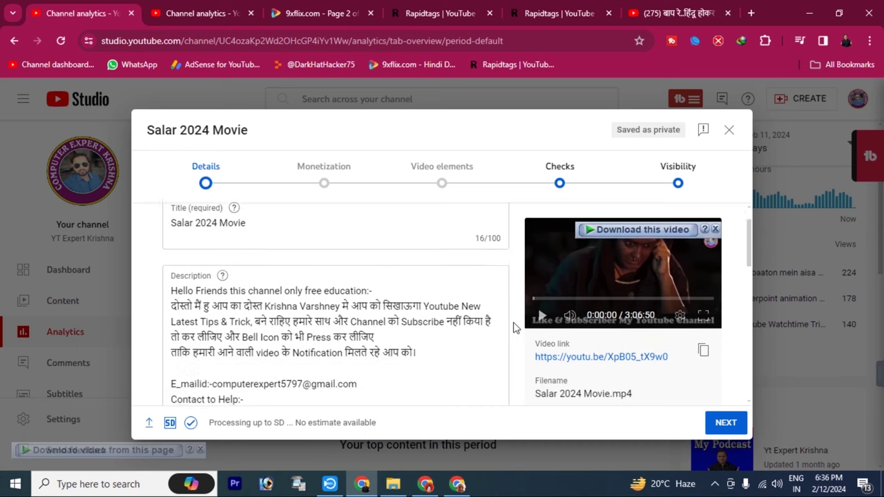
{"action": "scroll", "coordinate": [513, 328], "scroll_direction": "down", "scroll_amount": 8}
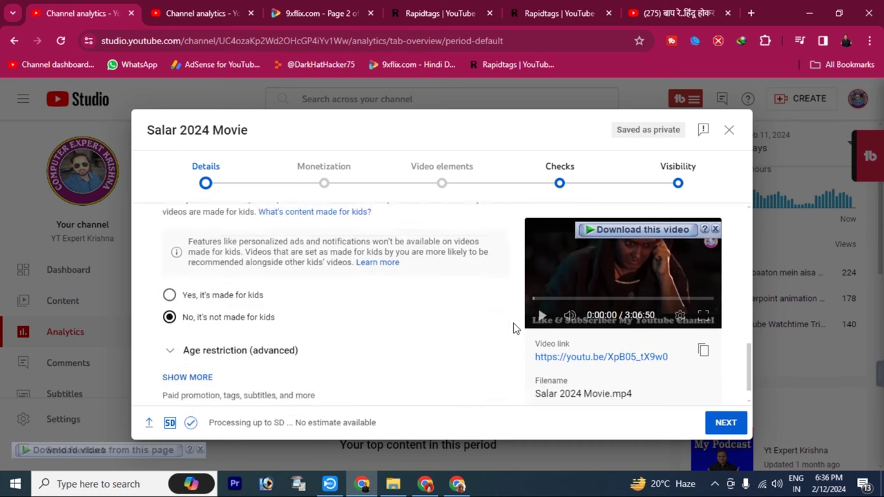
{"action": "scroll", "coordinate": [514, 329], "scroll_direction": "up", "scroll_amount": 5}
{"action": "scroll", "coordinate": [513, 329], "scroll_direction": "up", "scroll_amount": 5}
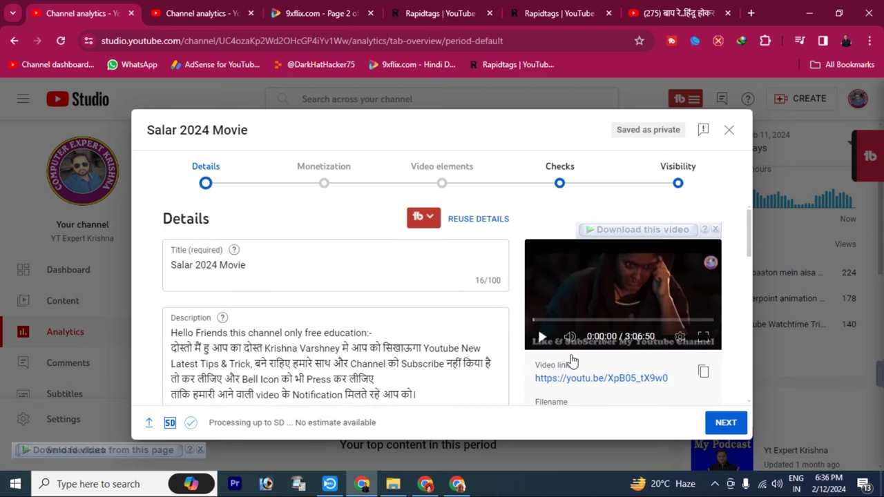
- Continue through monetization, video elements and checks without changes, and save the video as Unlisted
{"action": "left_click", "coordinate": [726, 424]}
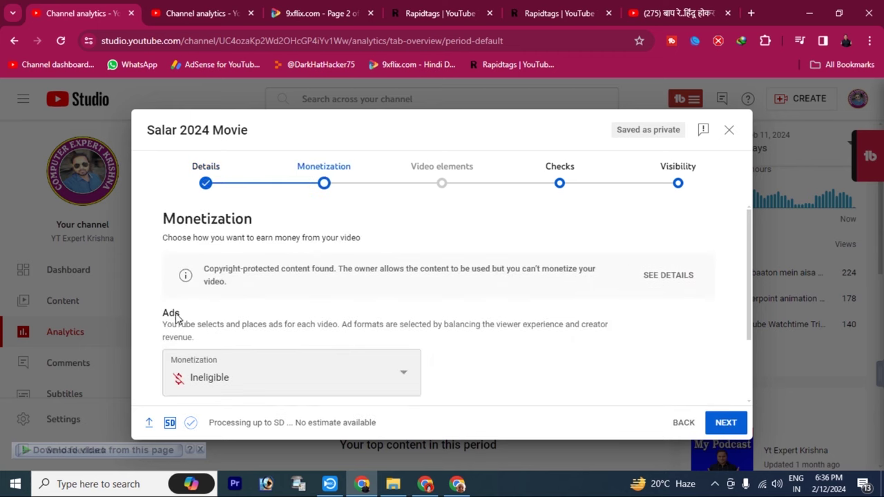
{"action": "left_click", "coordinate": [725, 425]}
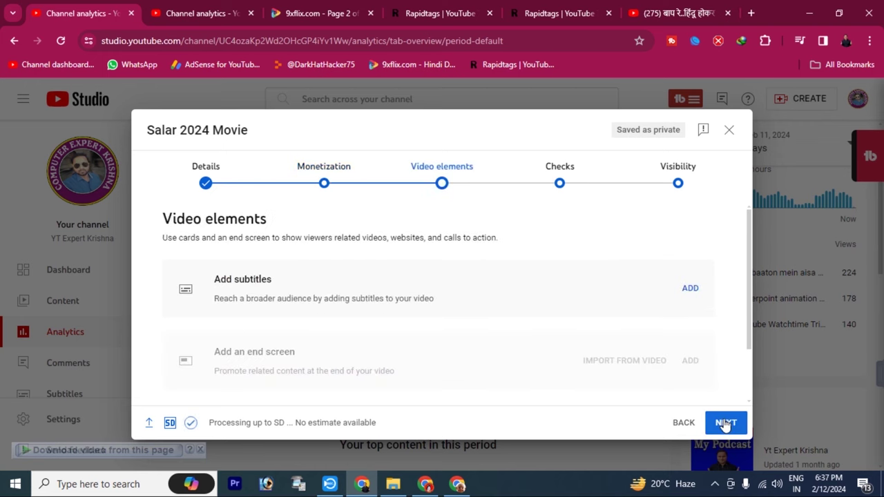
{"action": "left_click", "coordinate": [725, 424]}
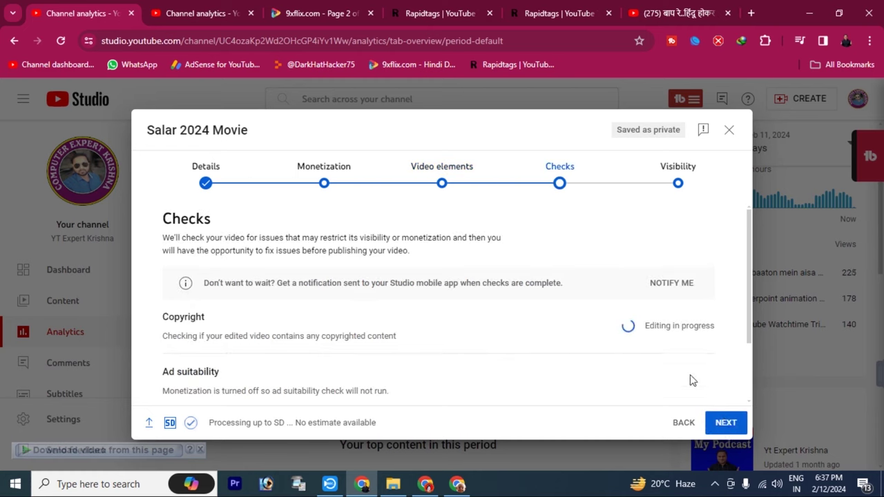
{"action": "left_click", "coordinate": [713, 425]}
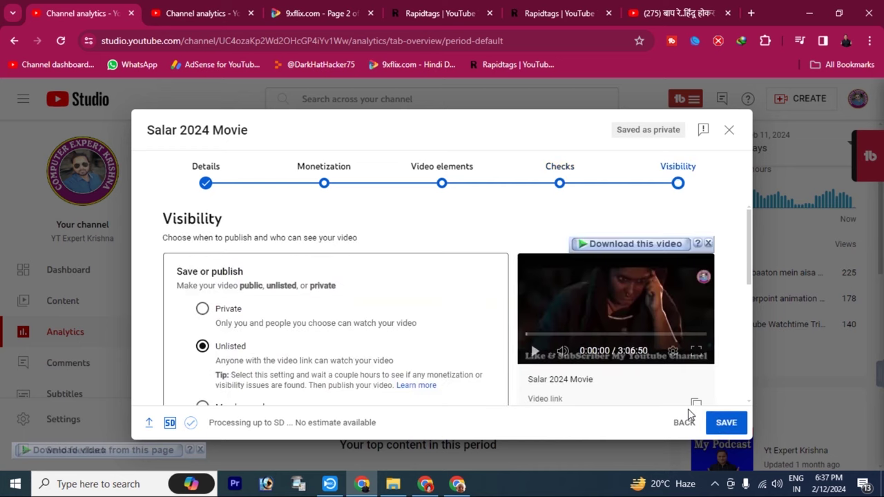
{"action": "left_click", "coordinate": [727, 428]}
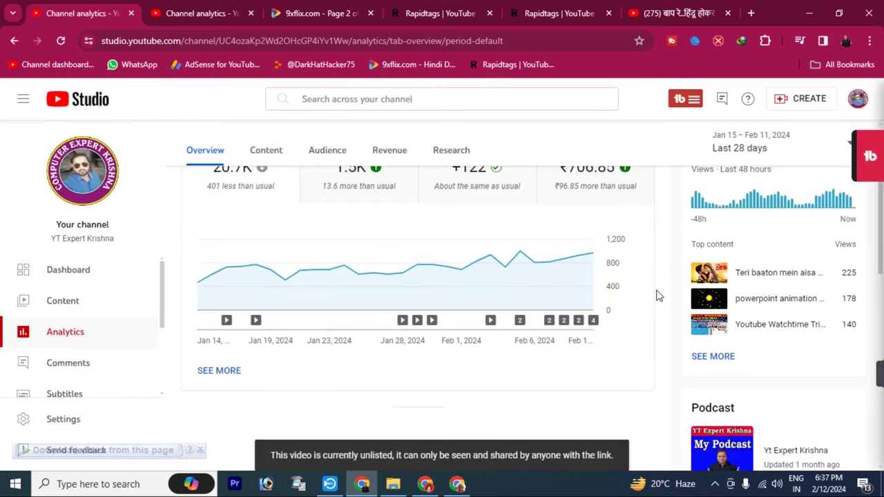
- Open the channel's content list and examine the monetization and restriction status of Salar 2024 Movie
{"action": "scroll", "coordinate": [646, 304], "scroll_direction": "up", "scroll_amount": 3}
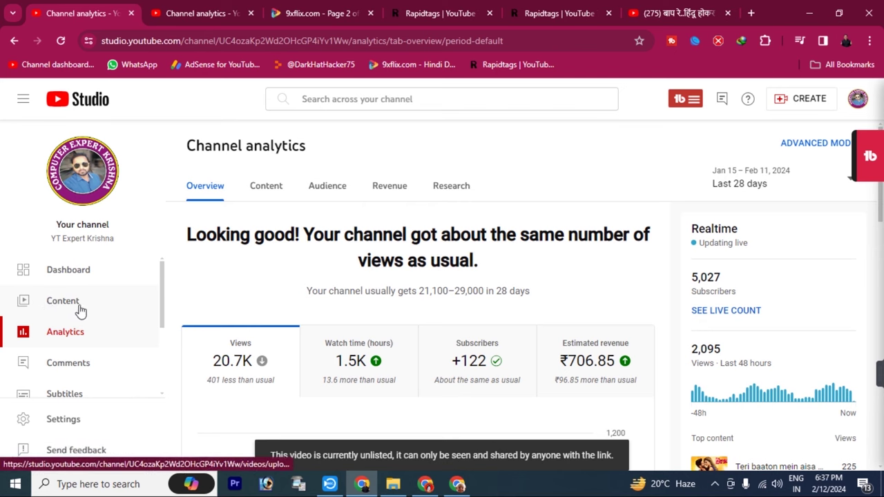
{"action": "left_click", "coordinate": [79, 309]}
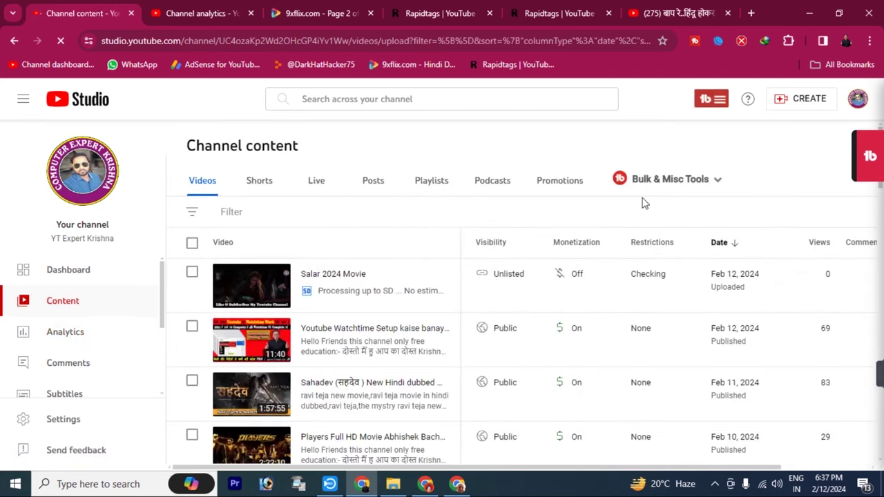
{"action": "mouse_move", "coordinate": [644, 283]}
{"action": "left_click", "coordinate": [578, 277]}
{"action": "left_click", "coordinate": [637, 150]}
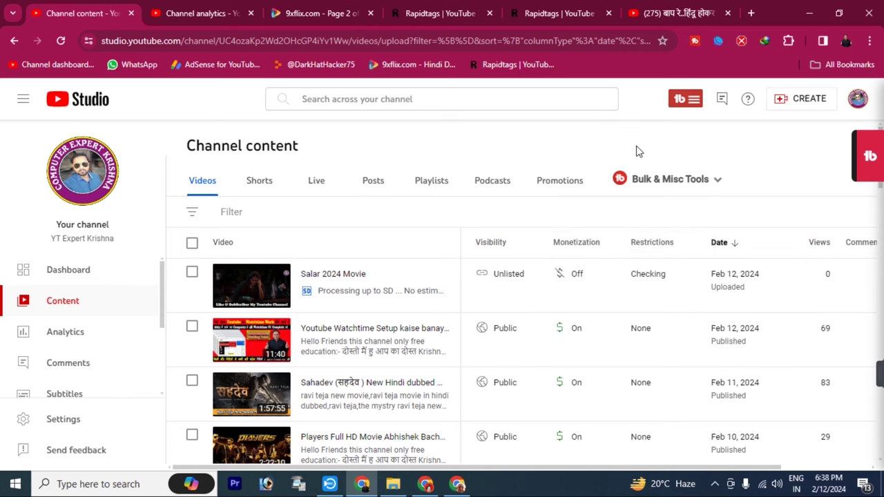